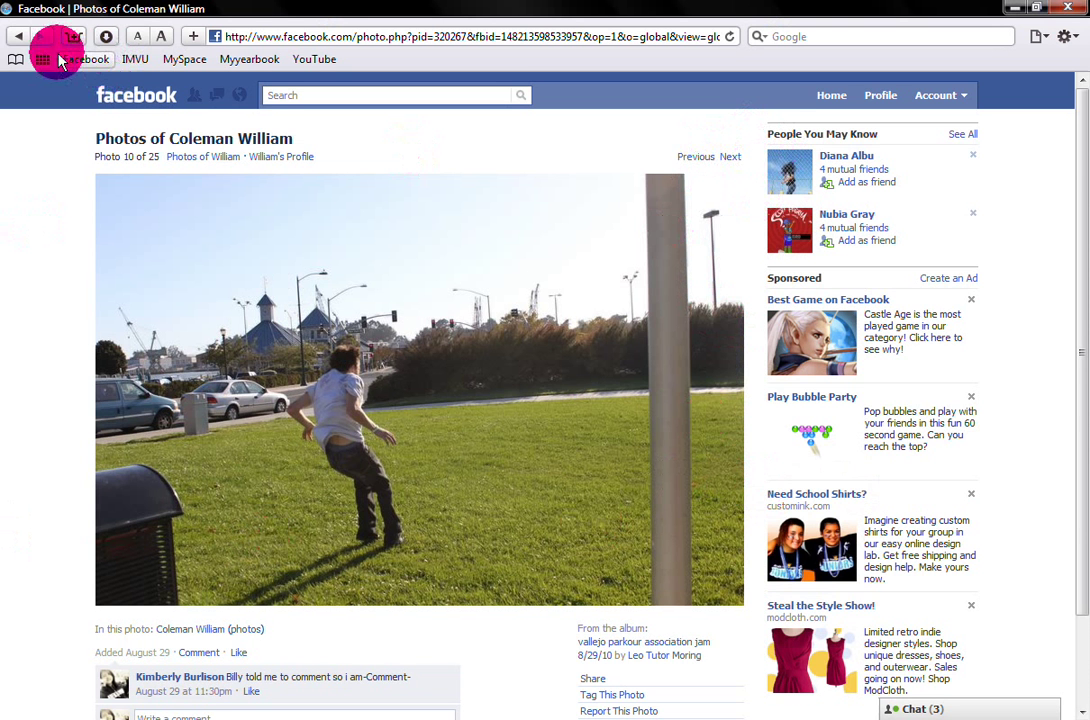
- Return to the profile's photo gallery and point out the jump sequence photo on the grass
click(19, 40)
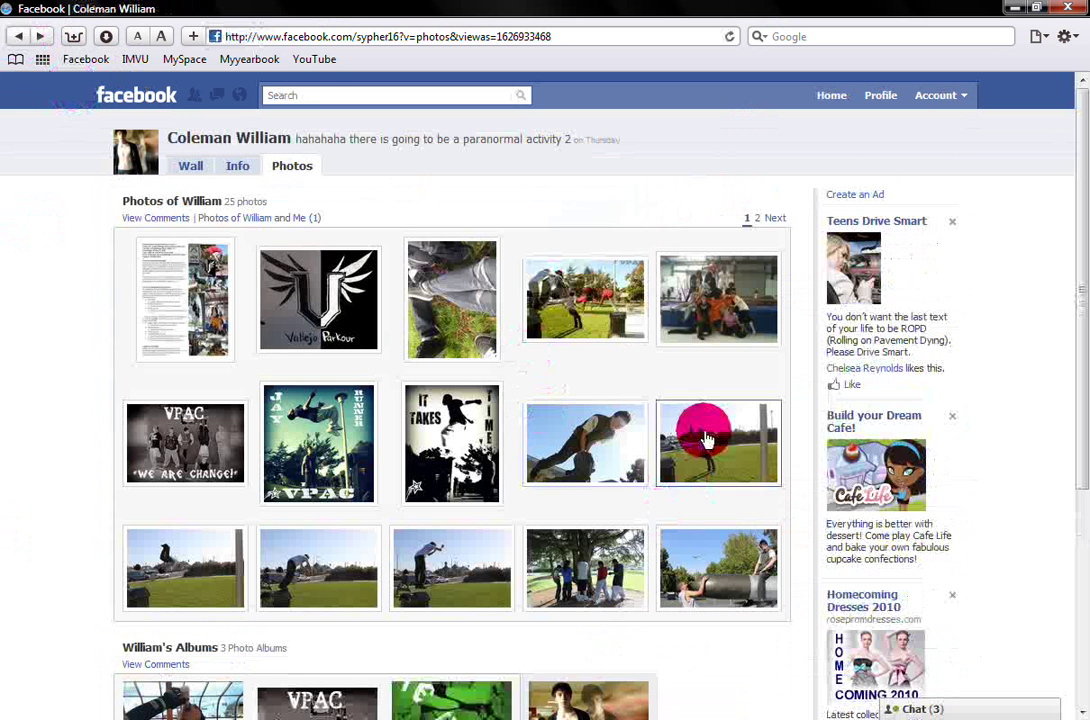
click(707, 445)
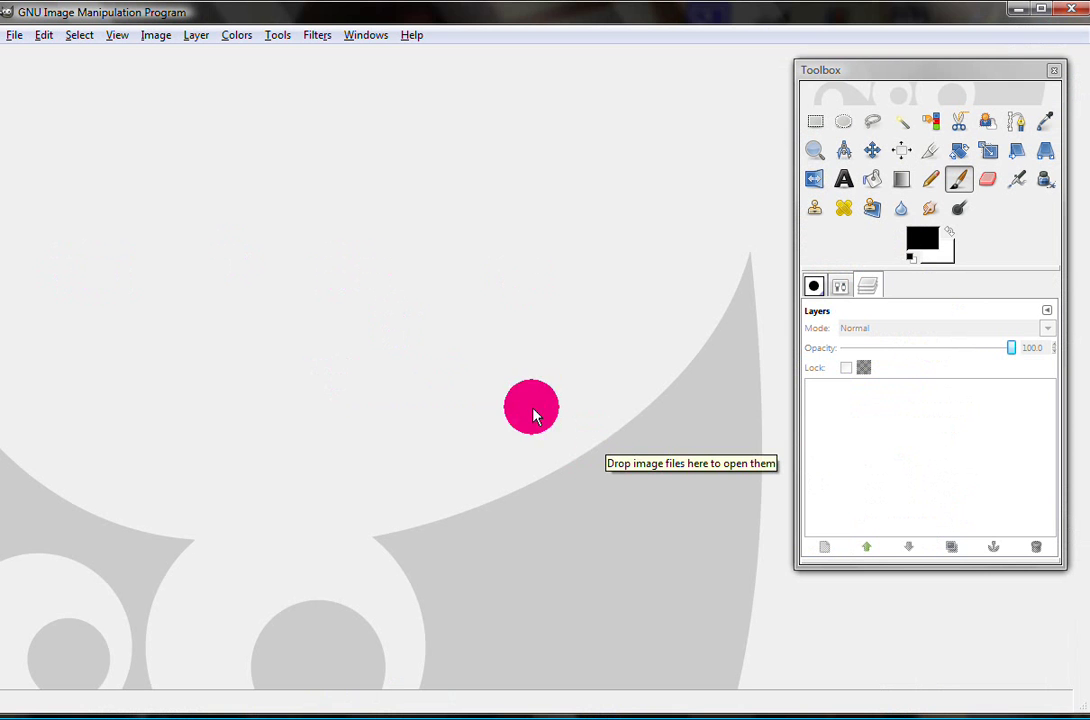
- Switch to GIMP and open the four jump sequence photos from the Downloads folder as layers, leaving out the 46840 file
click(17, 35)
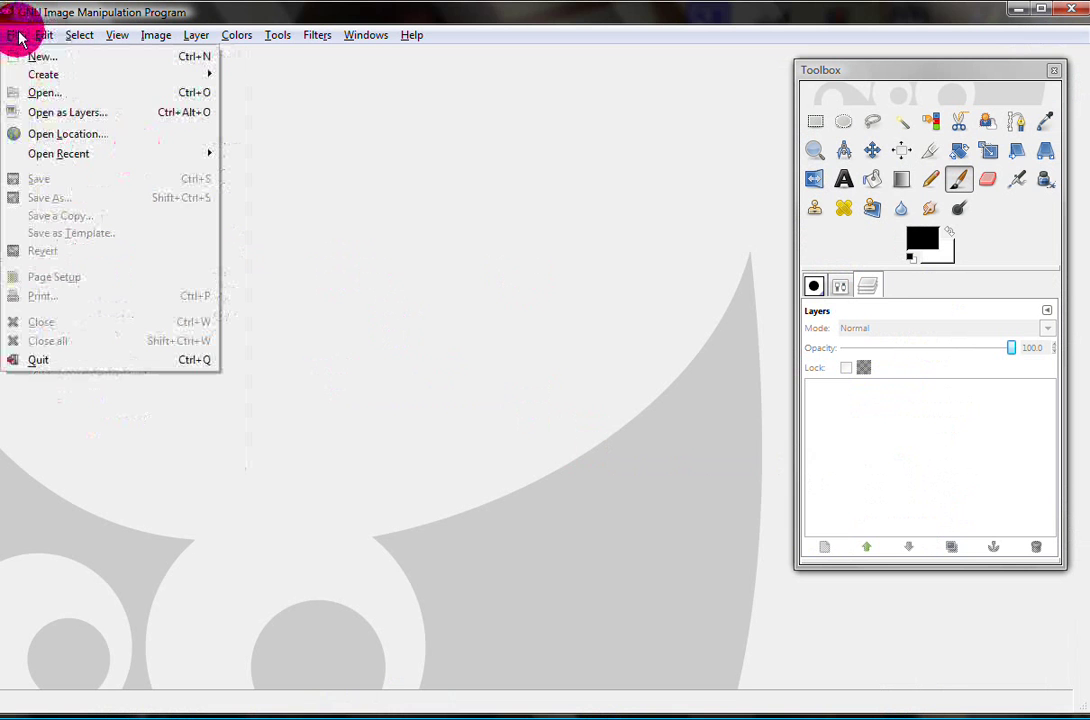
click(40, 116)
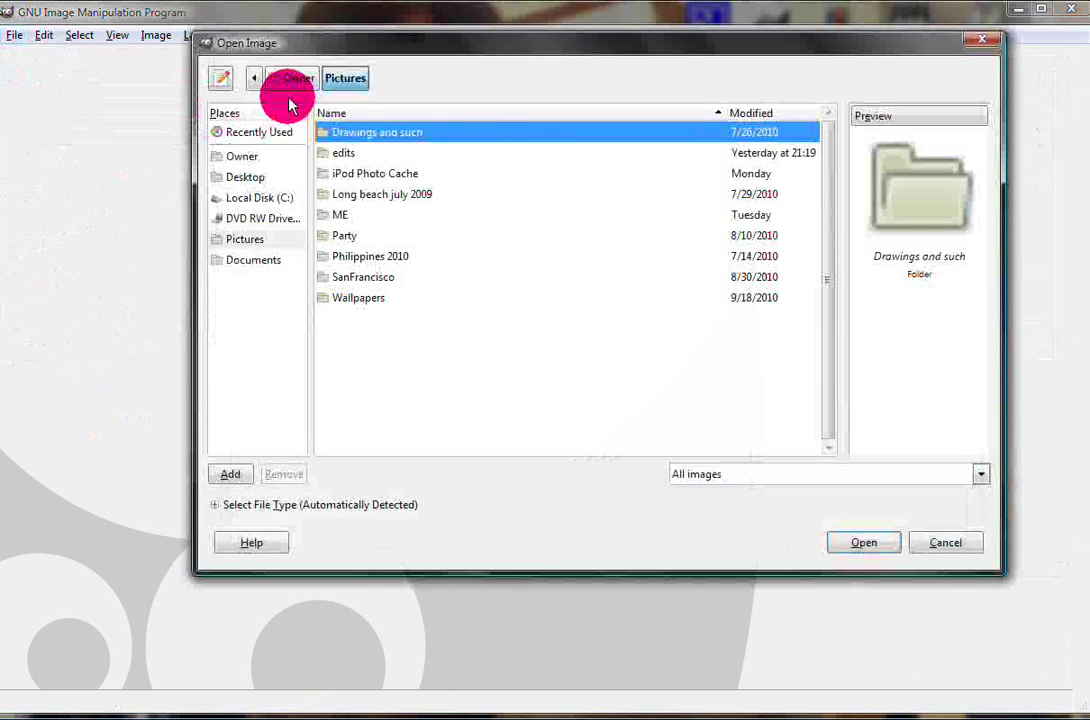
click(295, 86)
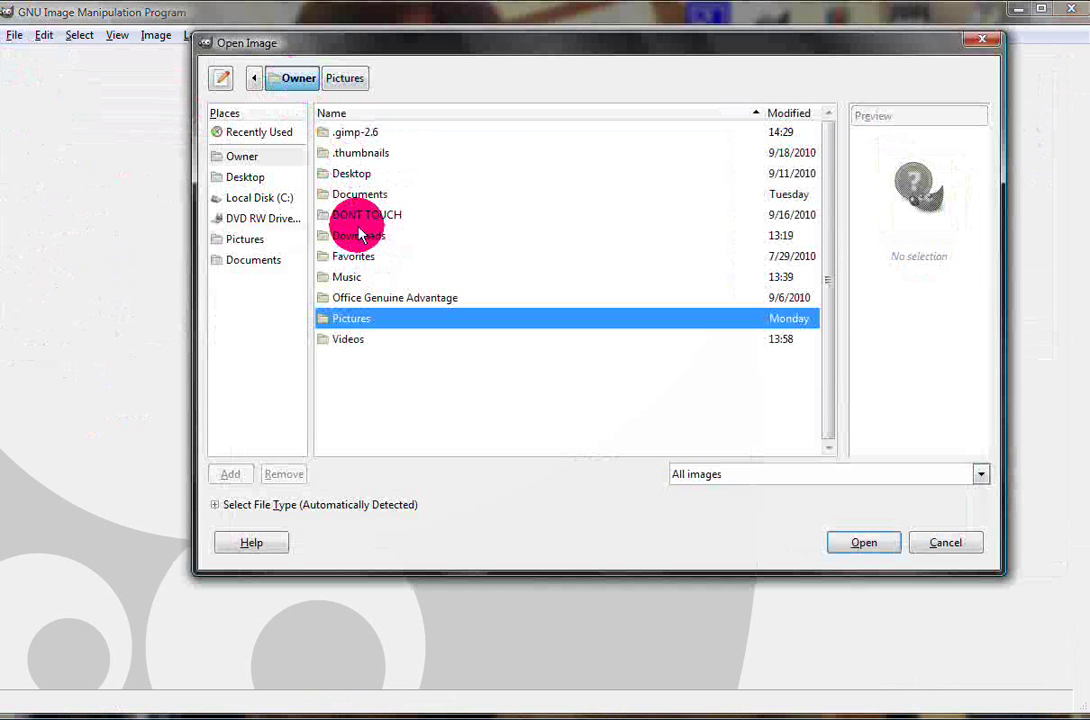
double_click(357, 235)
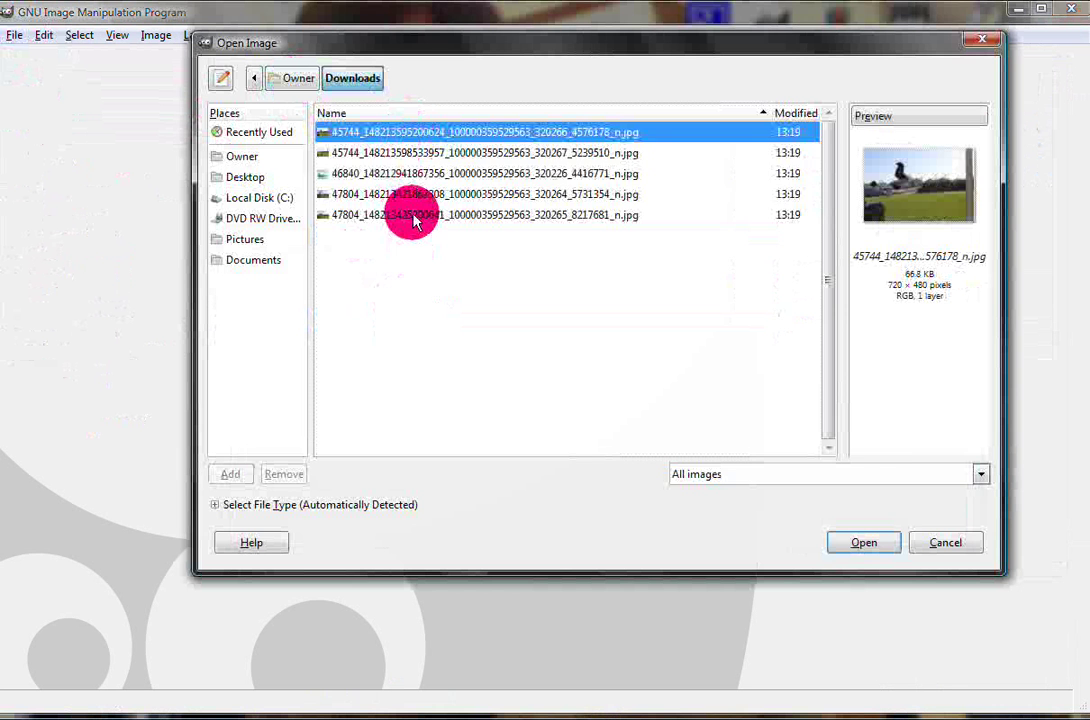
shift+click(413, 215)
click(848, 548)
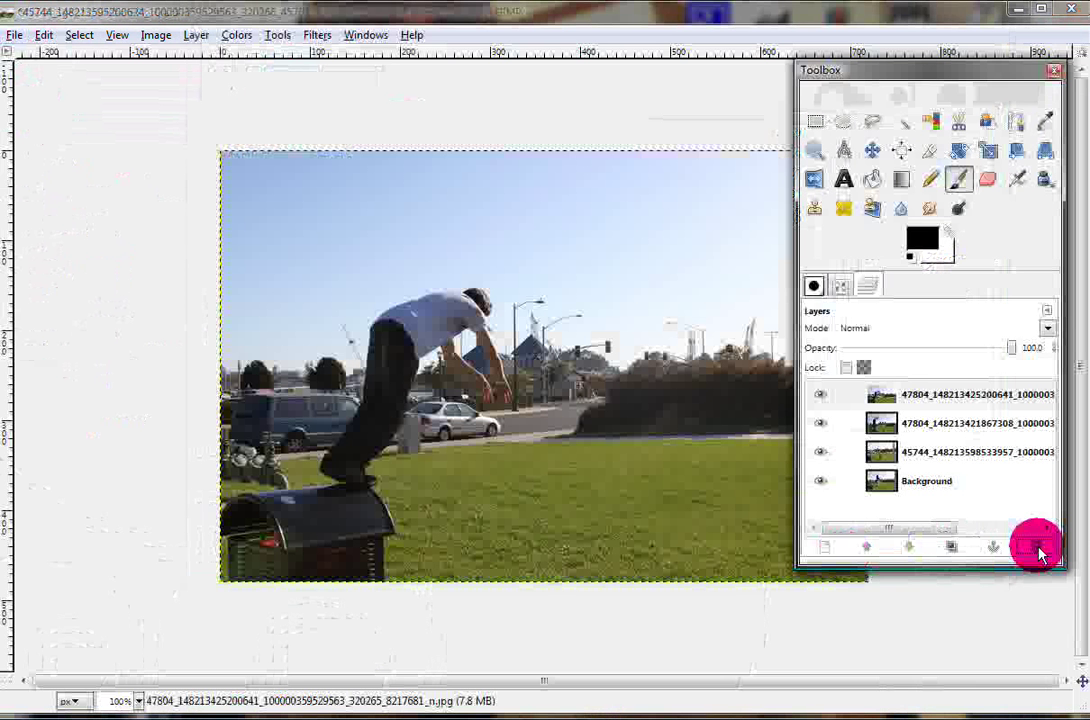
- Maximize the image window to give the photo more working space
click(1080, 680)
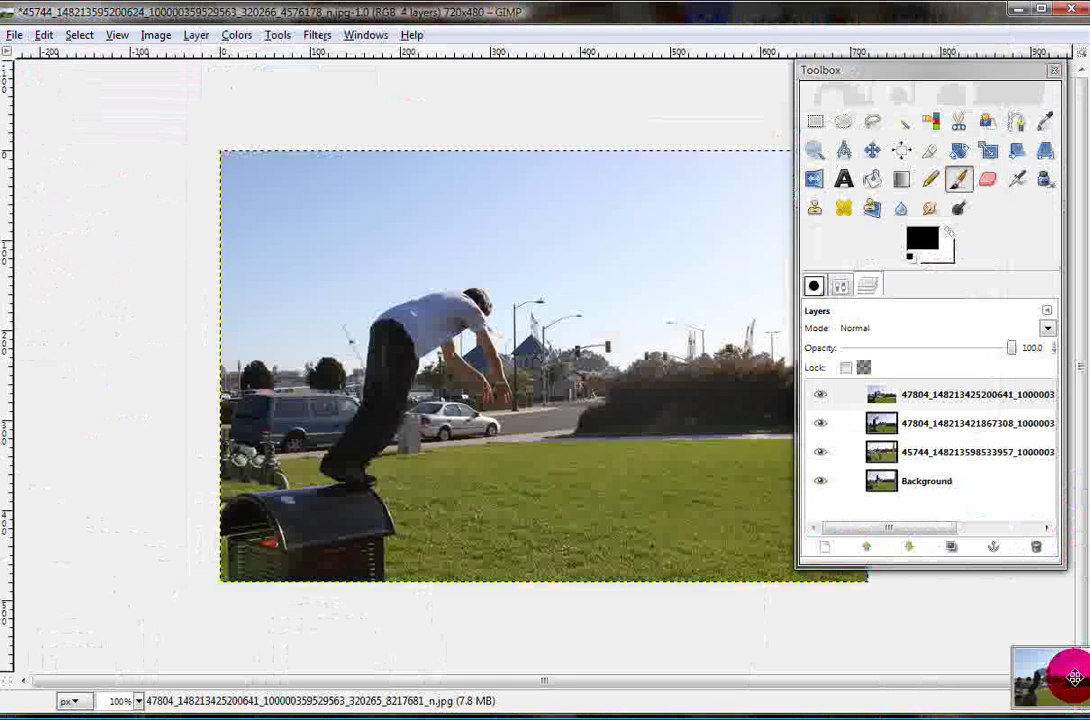
drag(1075, 678, 1051, 664)
click(1041, 9)
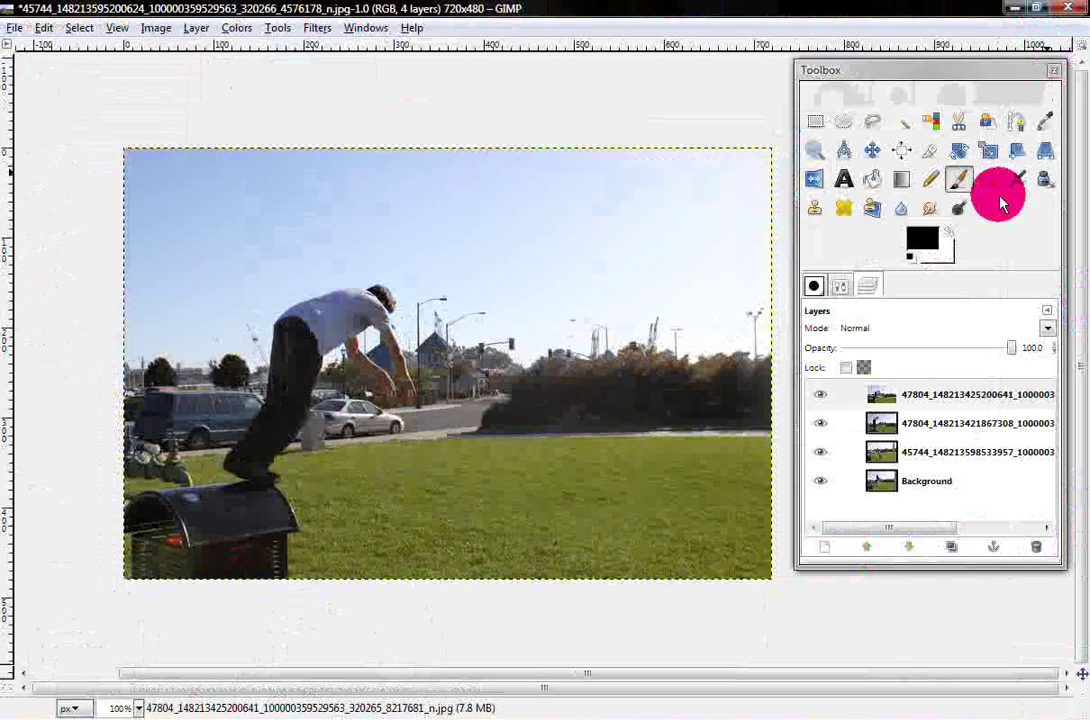
click(932, 481)
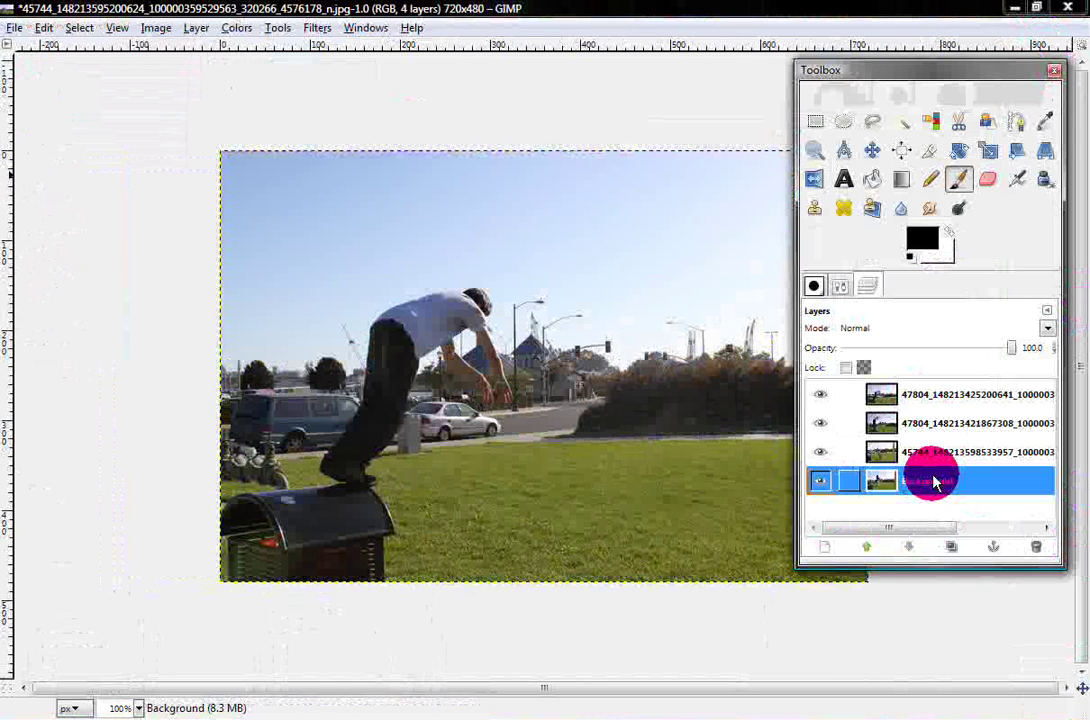
drag(932, 481, 938, 460)
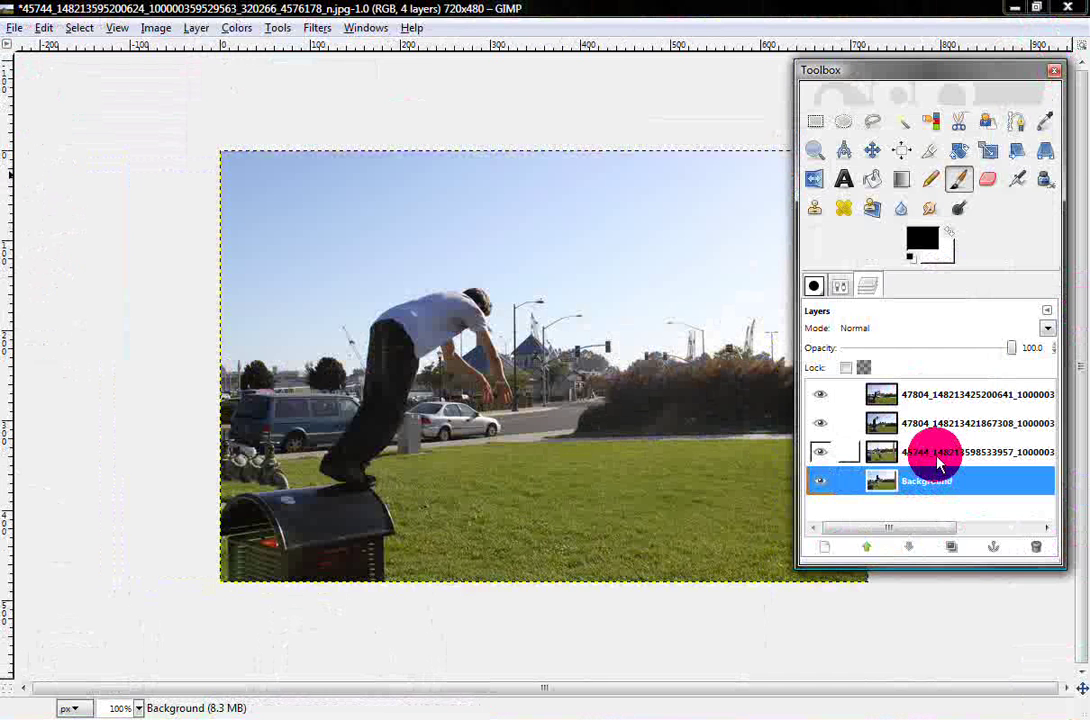
click(938, 455)
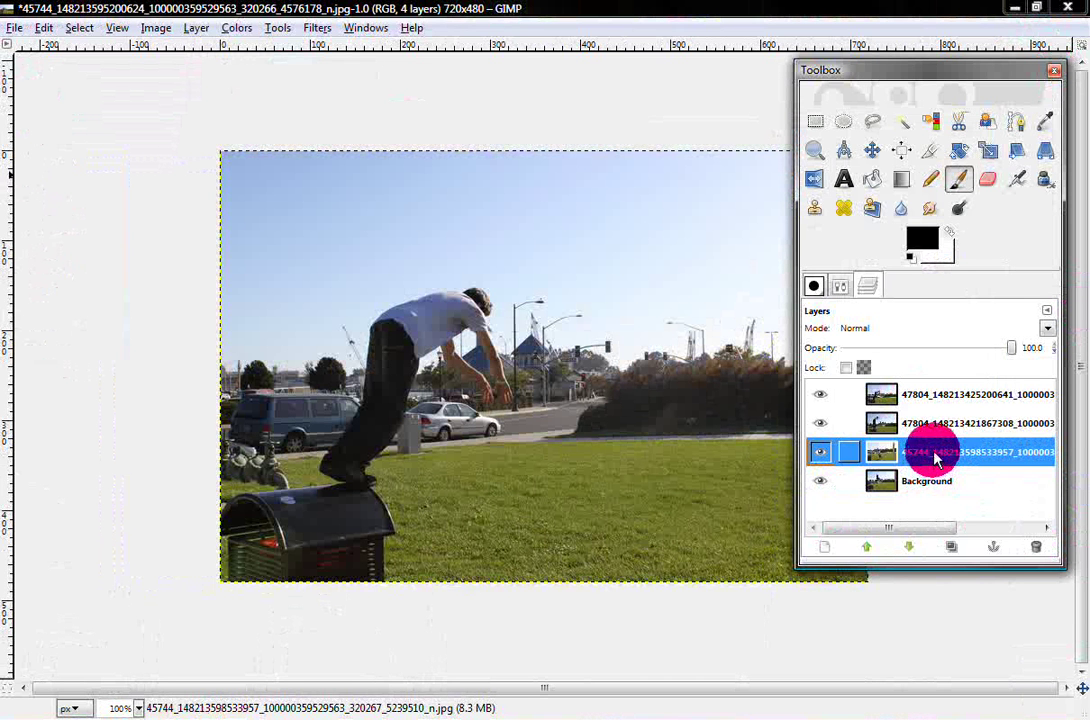
click(936, 428)
click(936, 402)
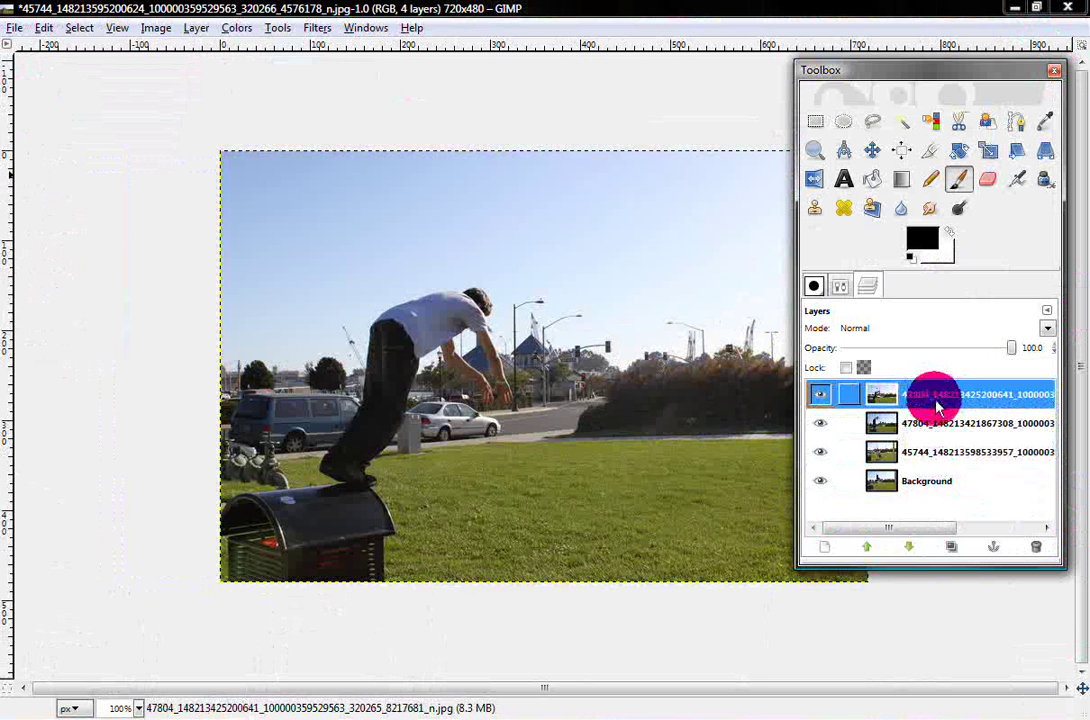
click(930, 478)
click(925, 451)
drag(925, 451, 908, 488)
- Hide the three layers above the landing photo to view it alone, and restore their visibility
click(820, 452)
click(820, 423)
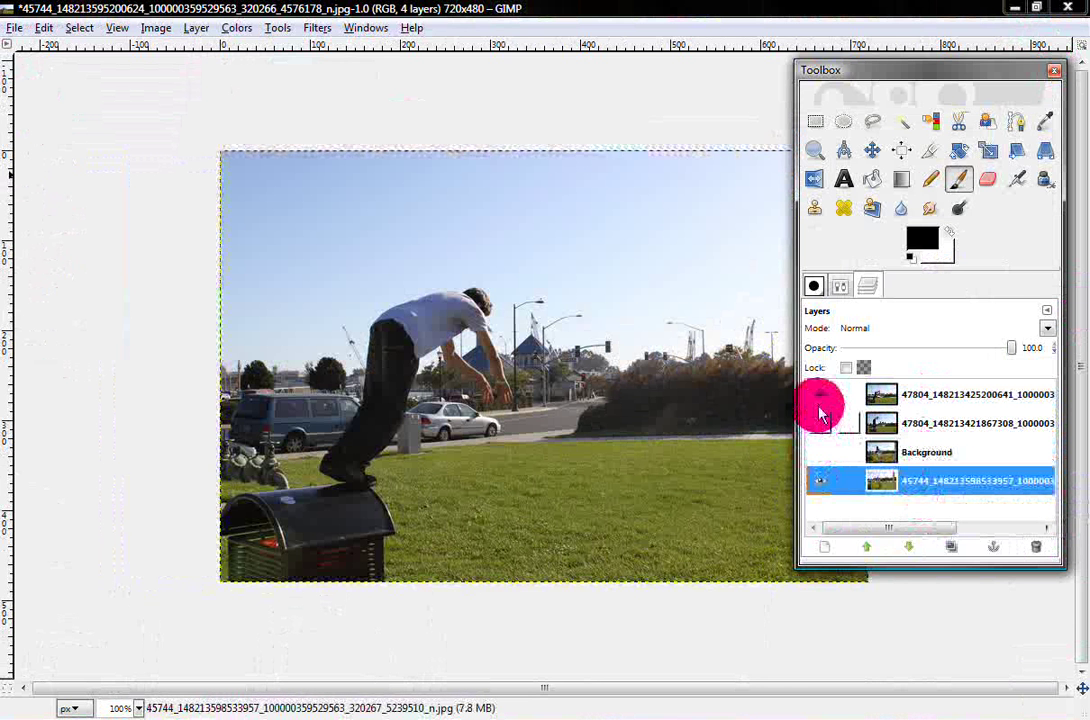
click(820, 395)
click(955, 484)
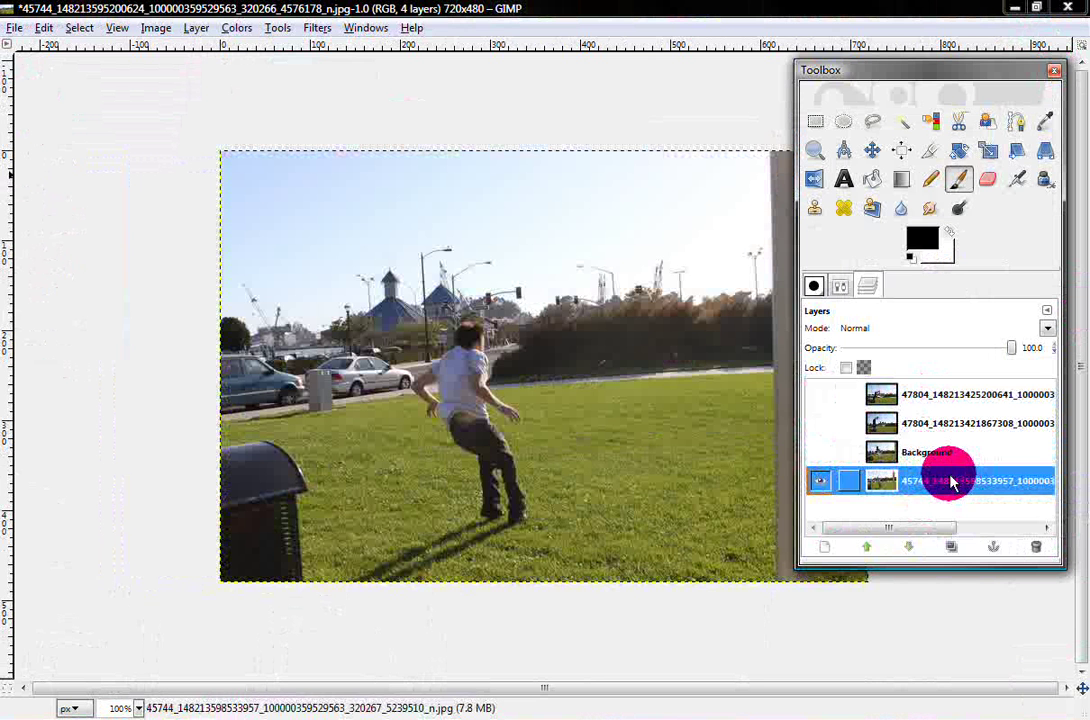
drag(950, 483, 933, 465)
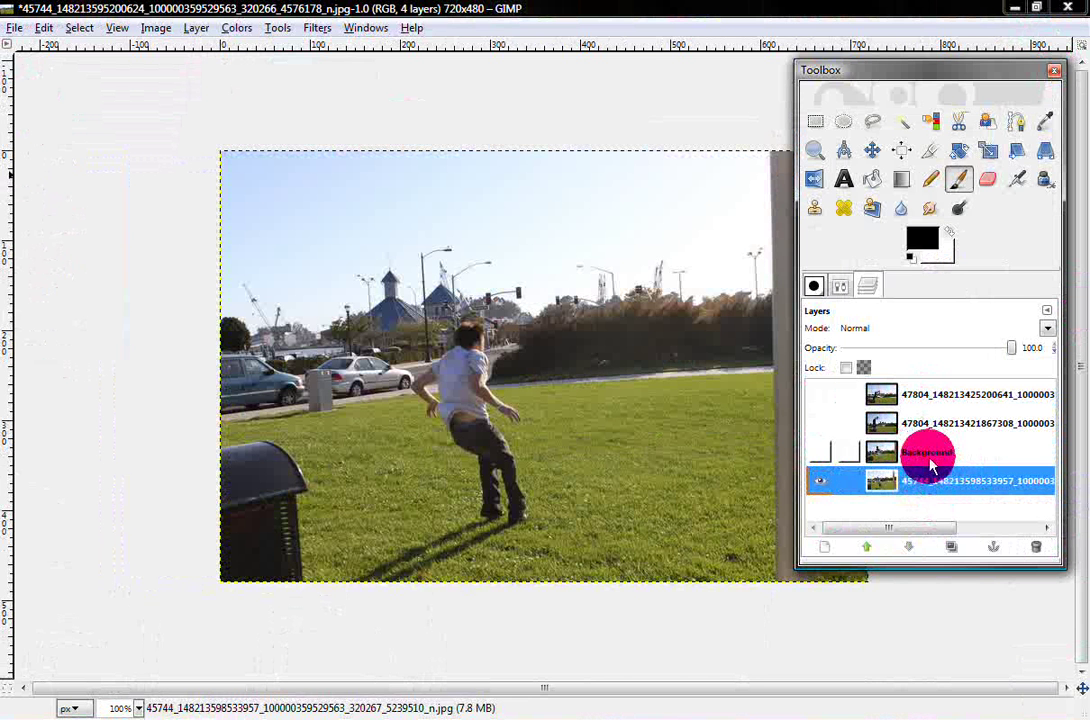
click(930, 454)
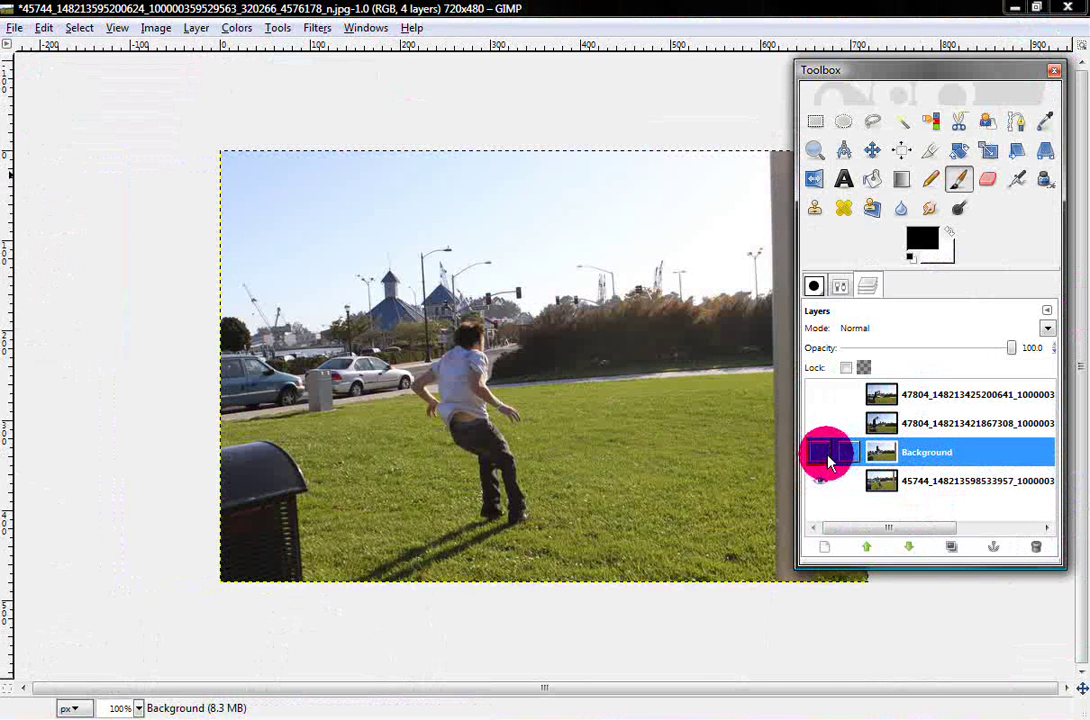
mouse_move(828, 460)
mouse_down()
mouse_move(818, 396)
mouse_move(818, 427)
mouse_up()
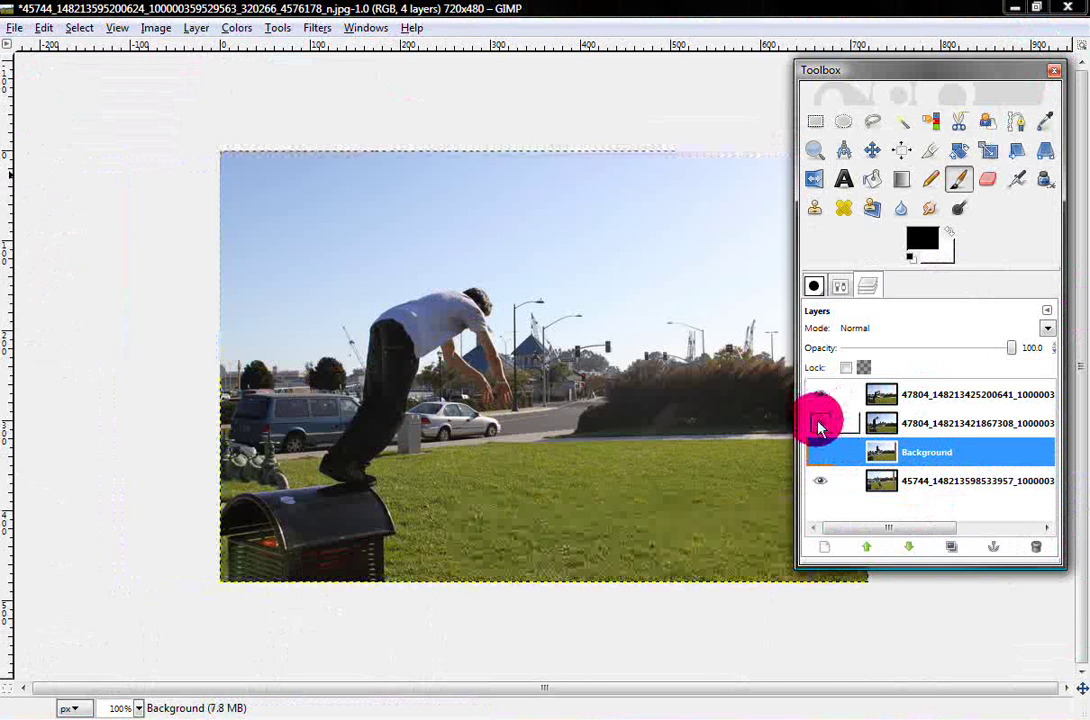
click(821, 454)
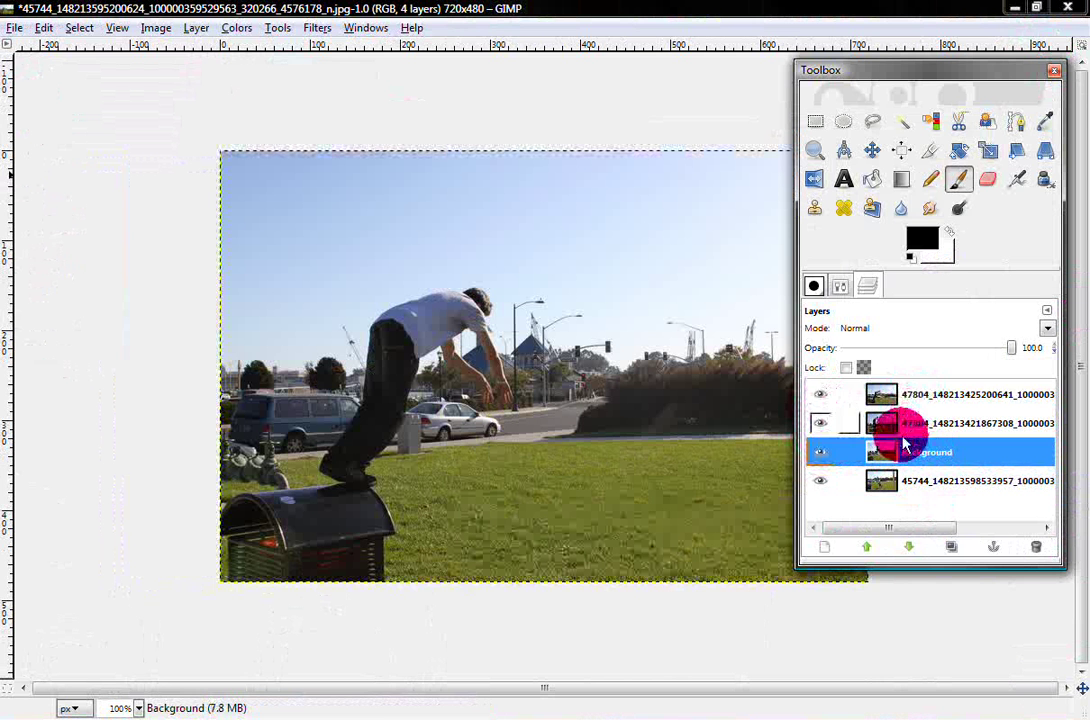
- On the top photo layer, outline the area surrounding the jumper with Free Select, following the canvas edges, and clear that area
click(900, 392)
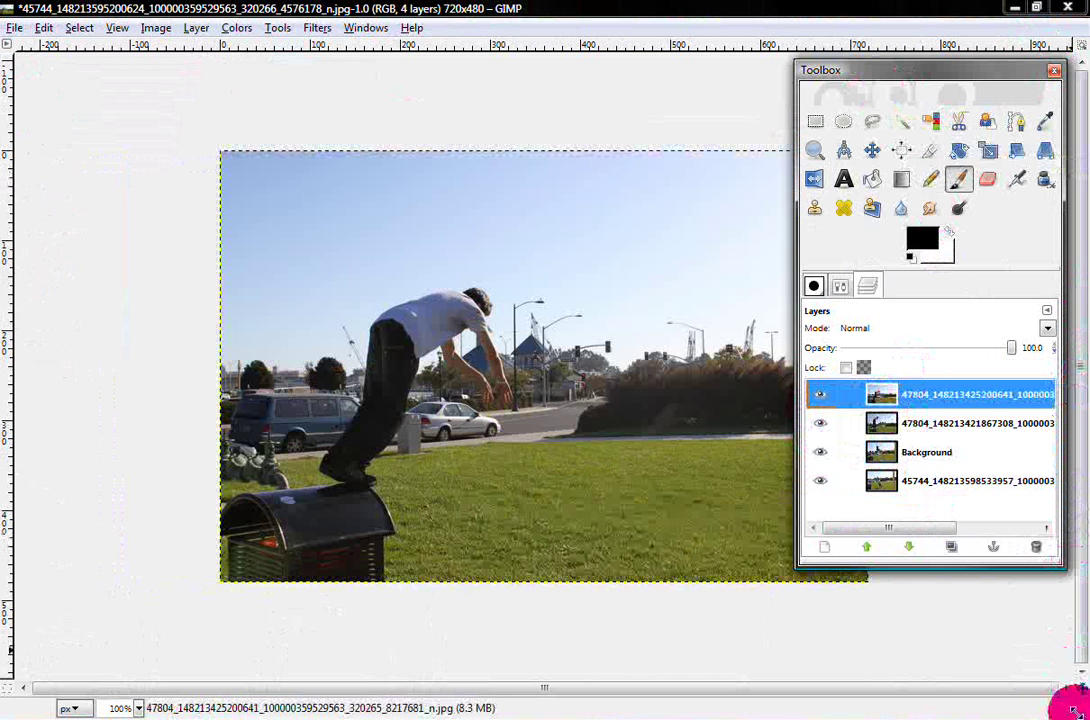
drag(1083, 705, 1066, 684)
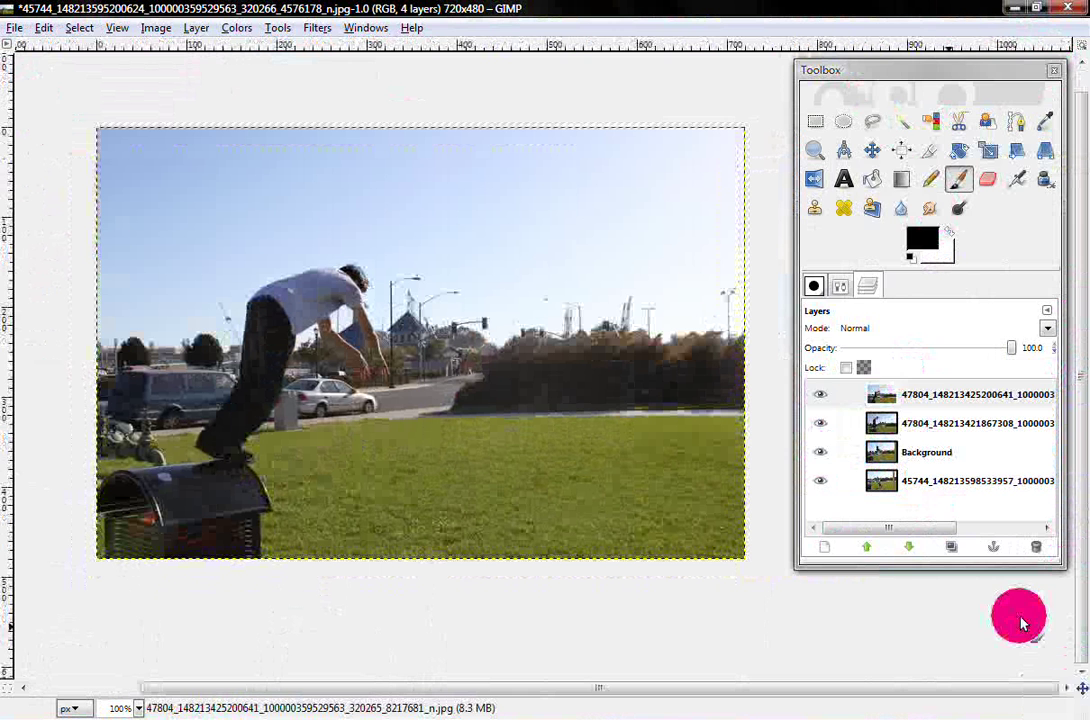
drag(864, 73, 842, 86)
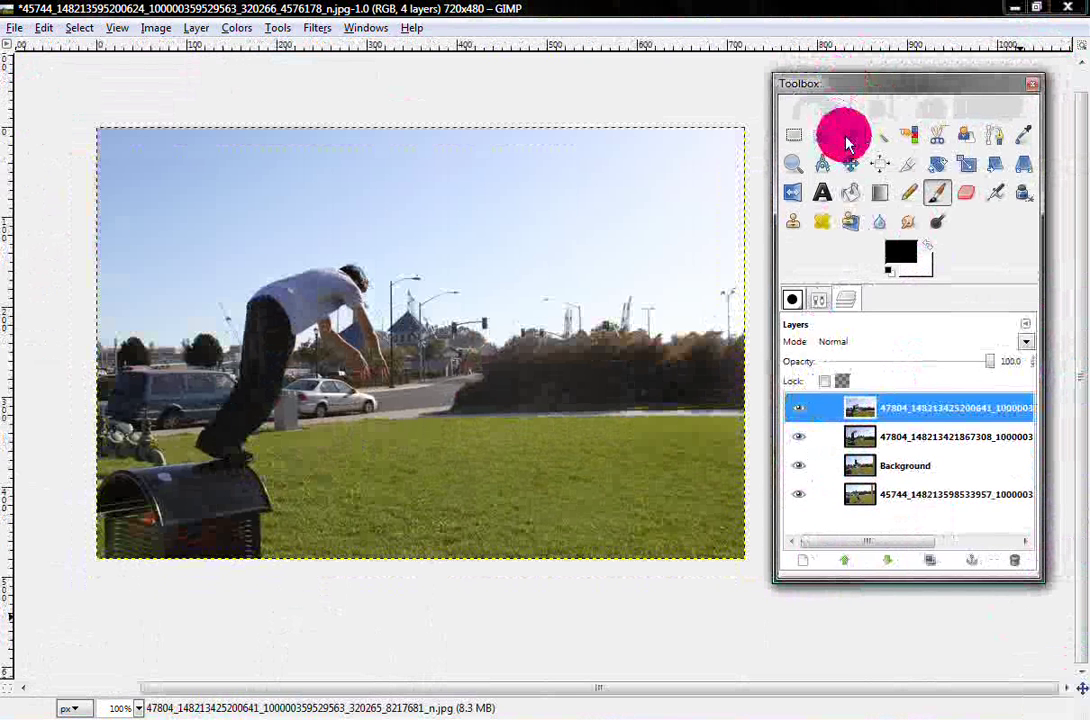
click(847, 138)
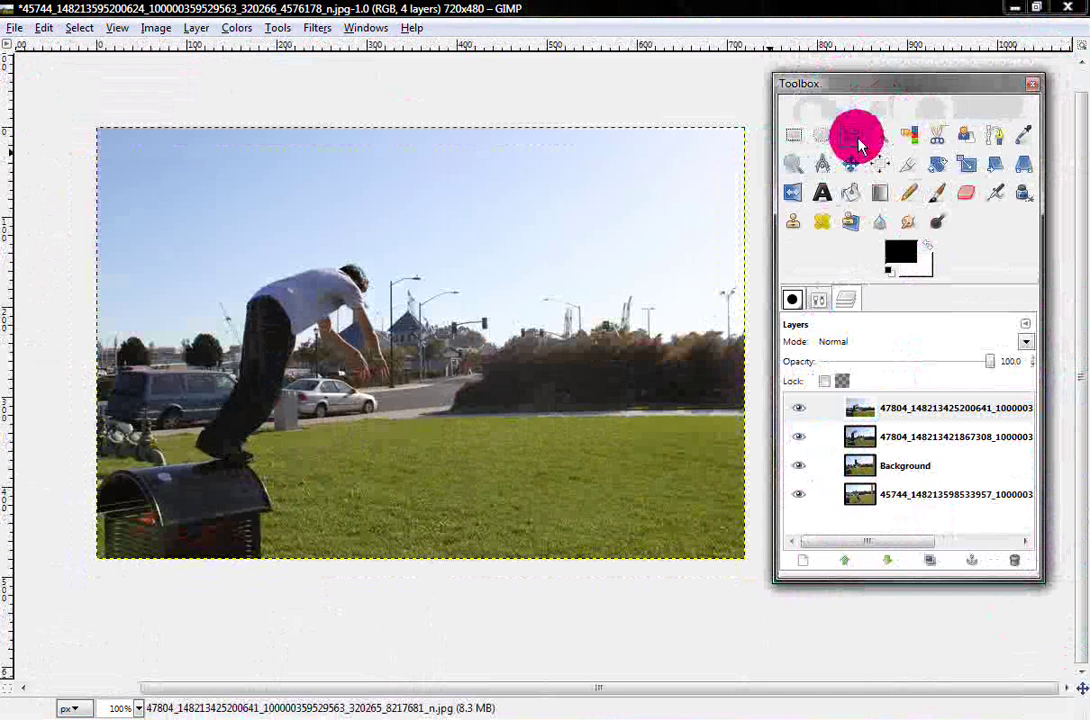
click(743, 129)
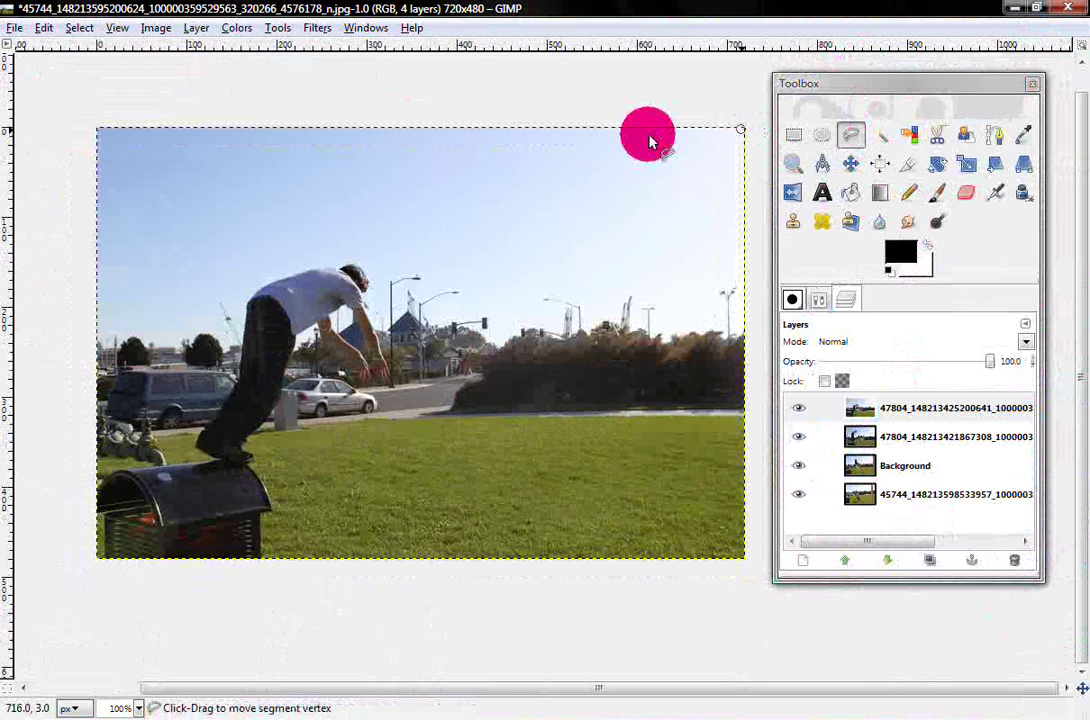
click(96, 131)
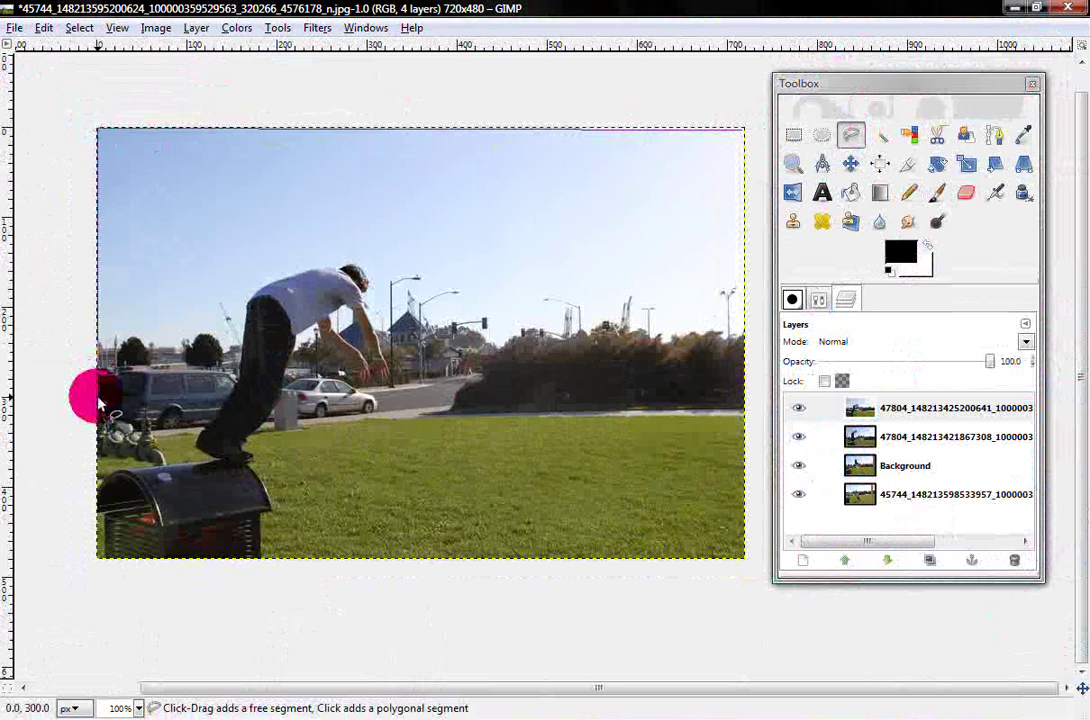
click(98, 559)
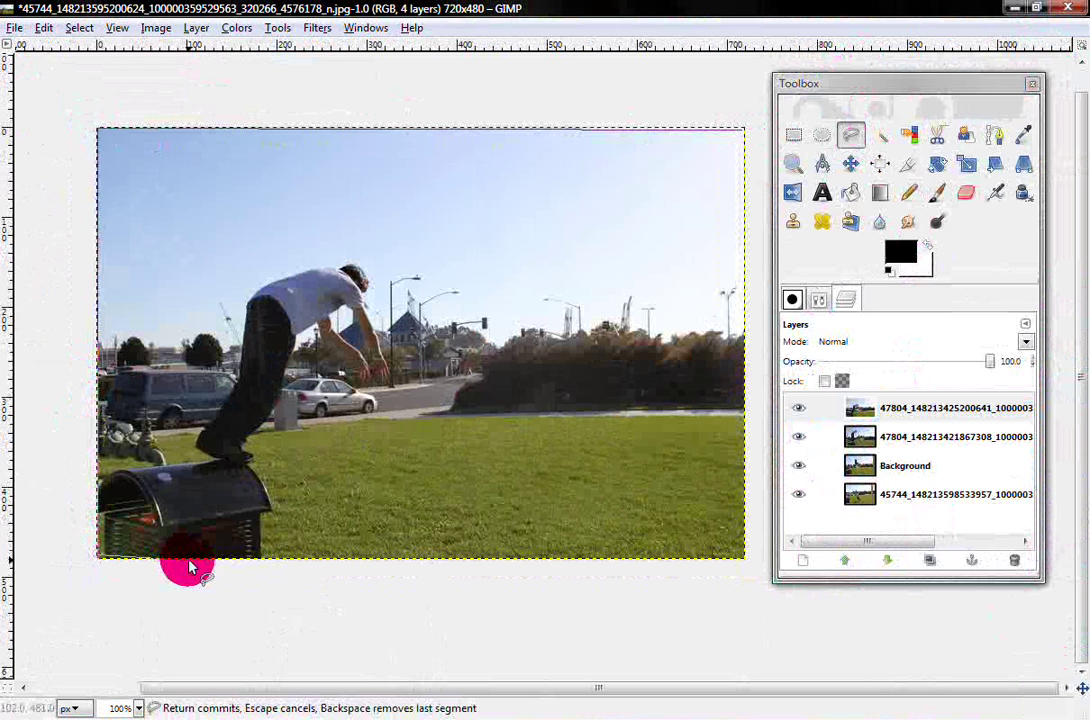
click(186, 557)
click(186, 288)
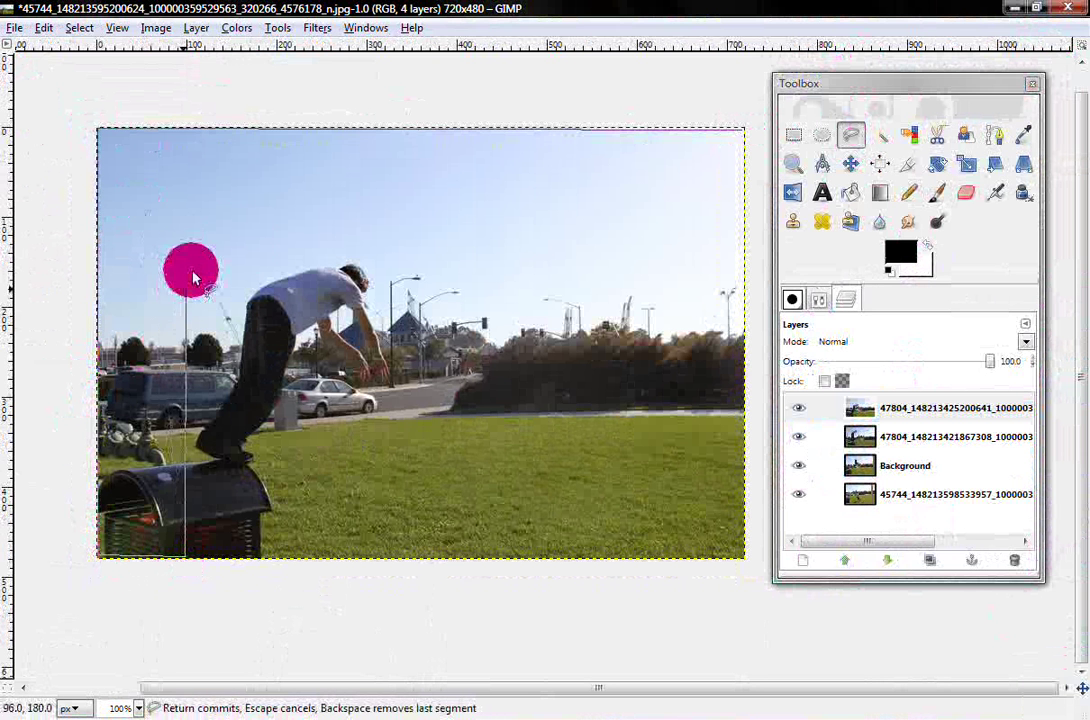
click(238, 239)
click(370, 212)
click(428, 257)
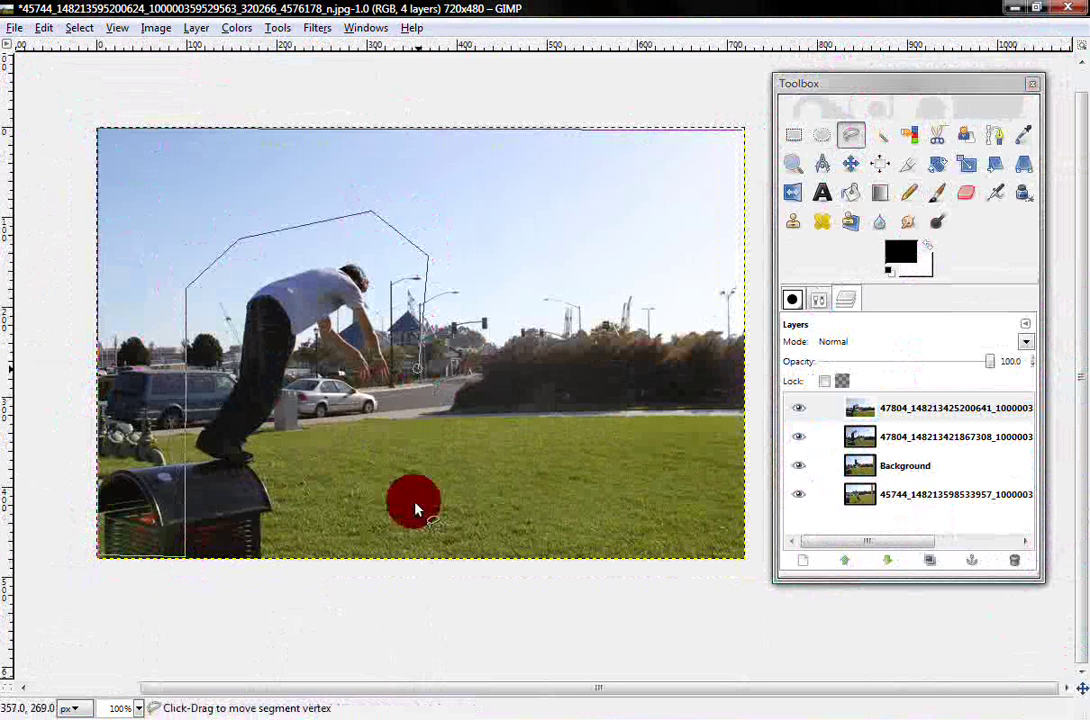
click(390, 560)
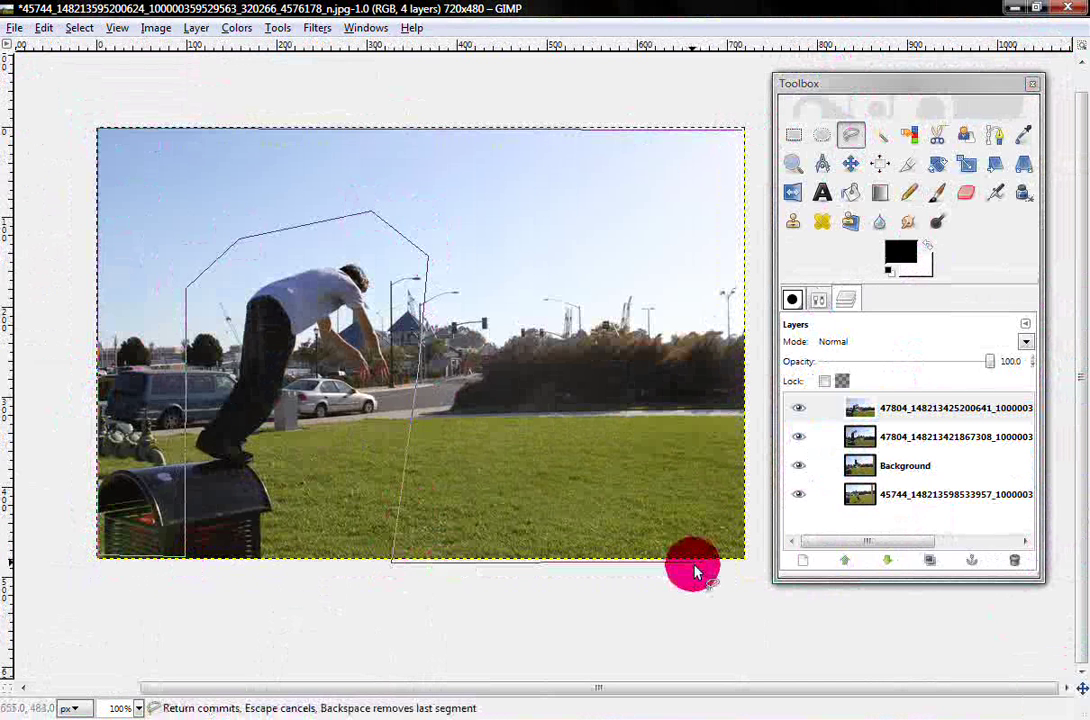
click(745, 557)
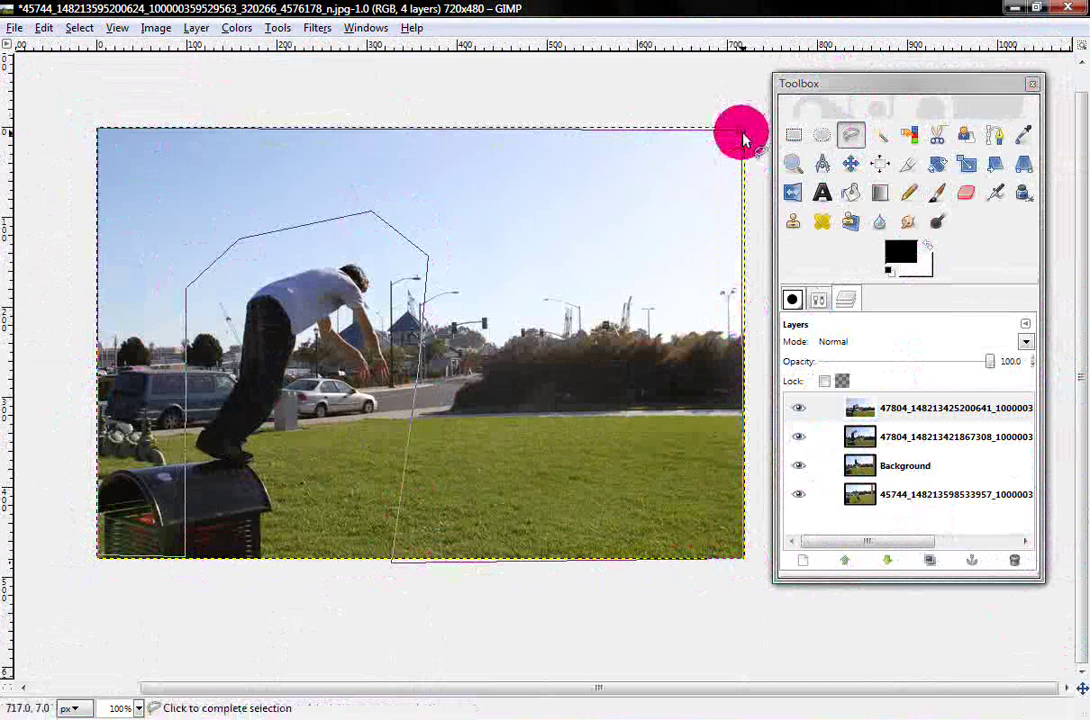
click(745, 136)
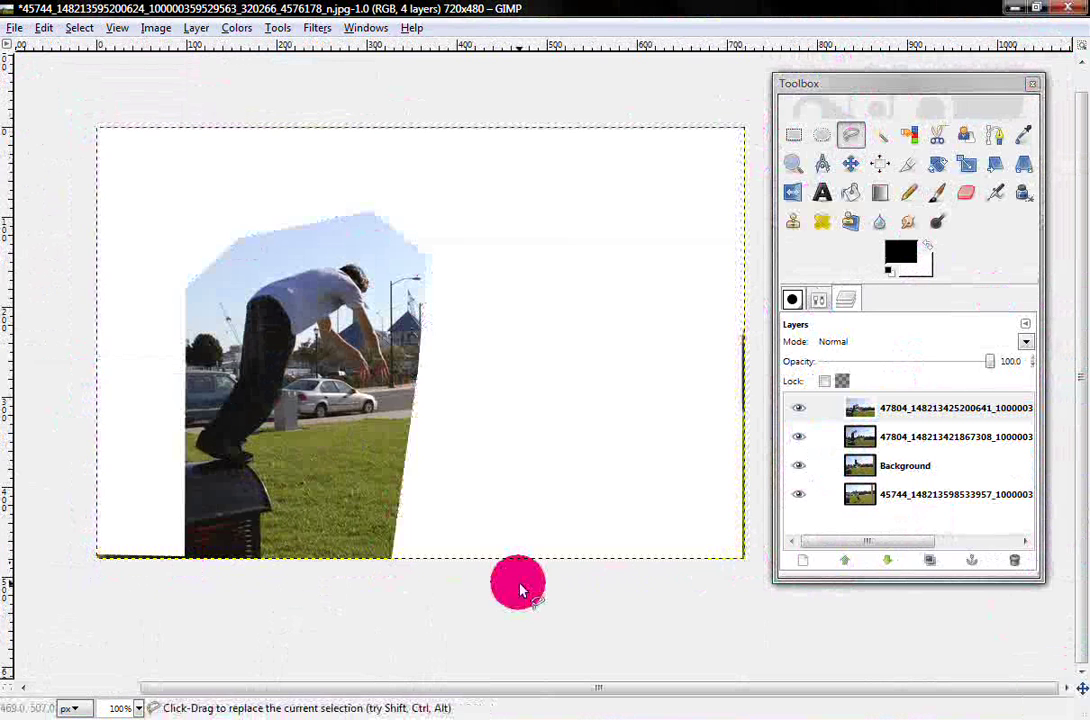
click(893, 412)
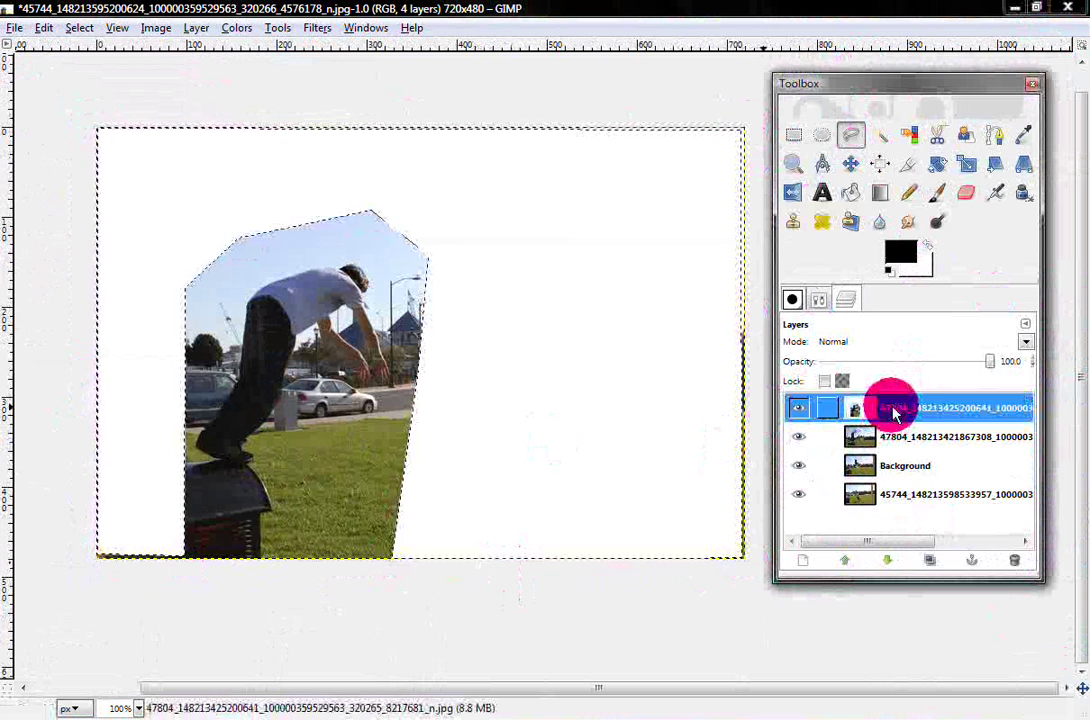
right_click(893, 412)
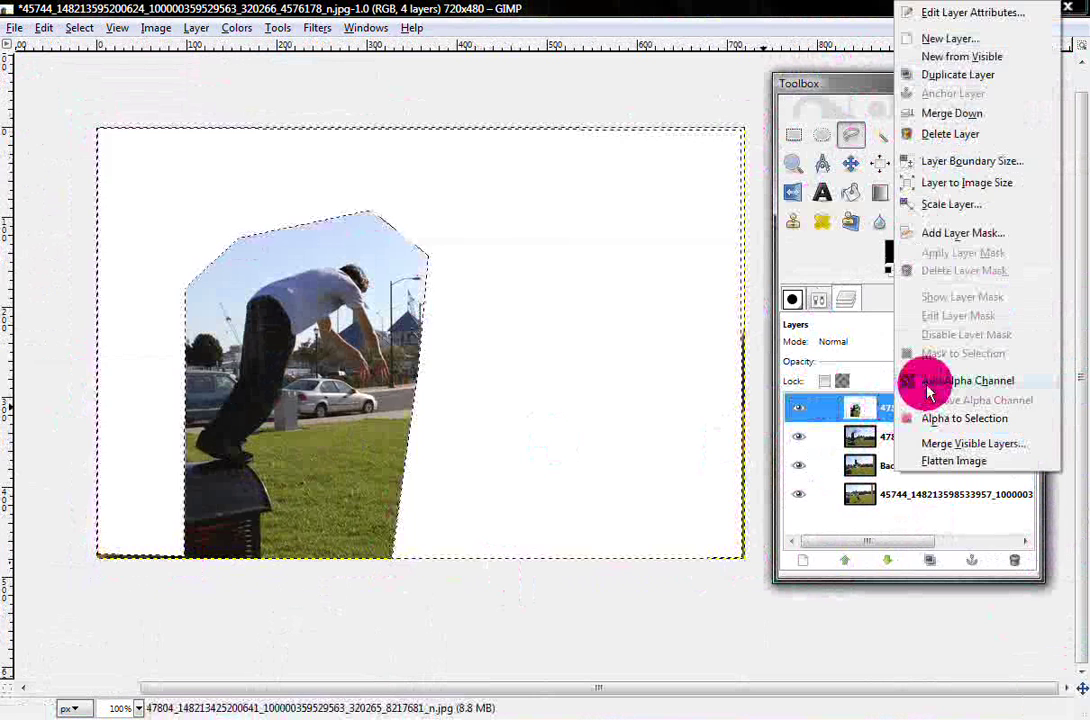
click(840, 257)
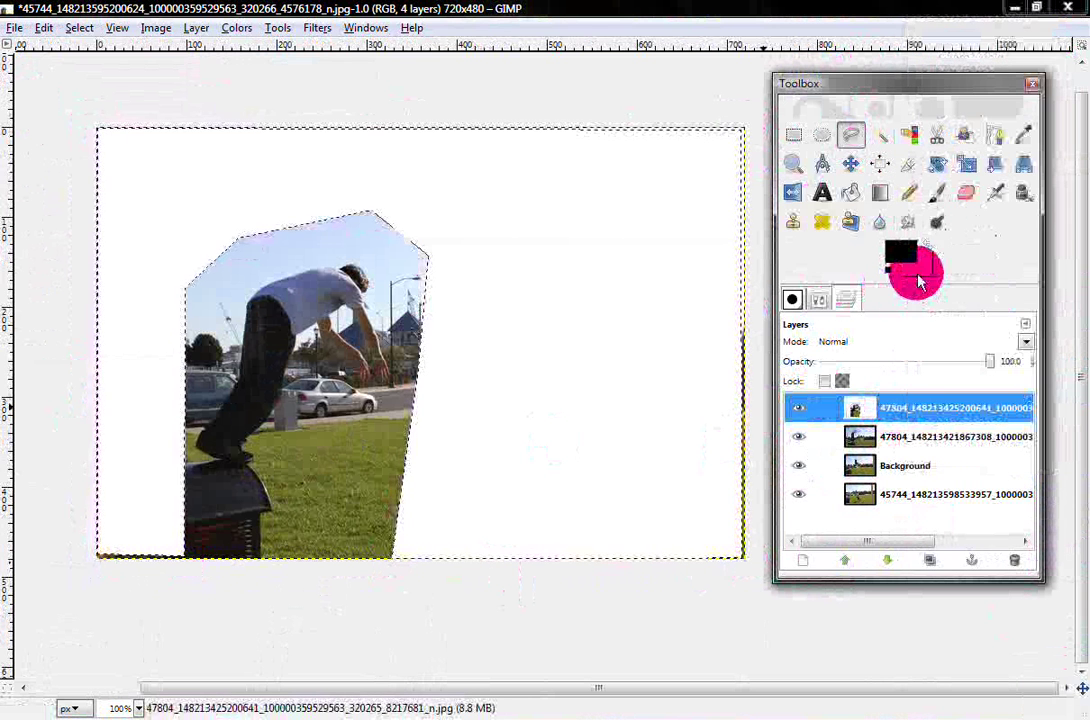
right_click(905, 418)
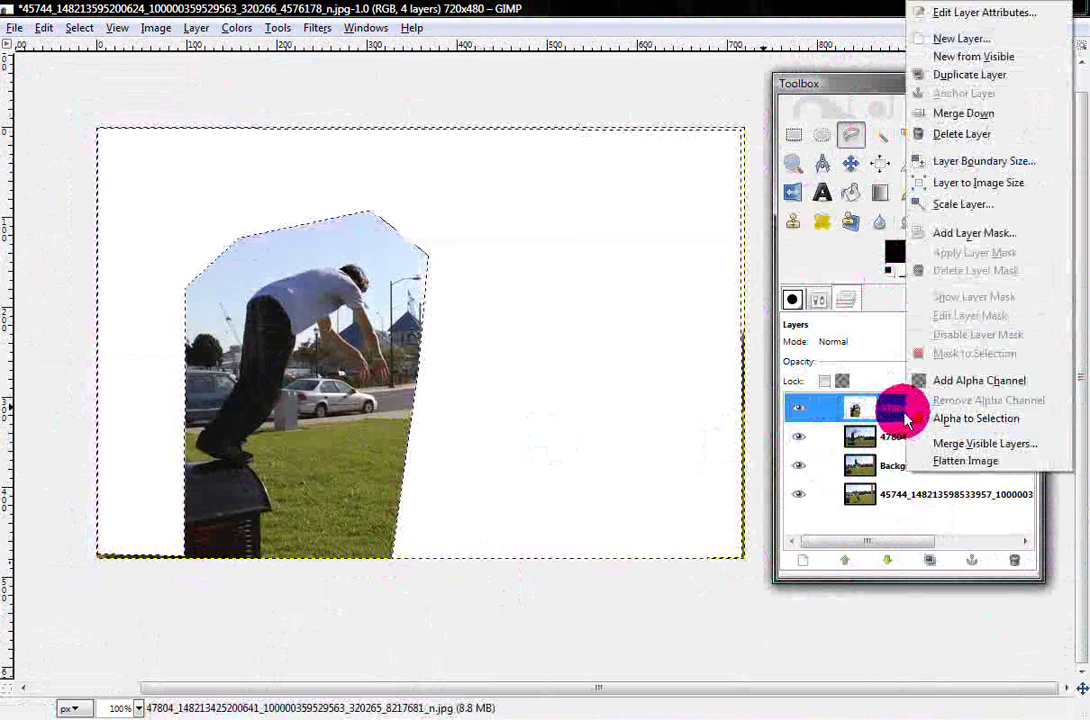
click(940, 392)
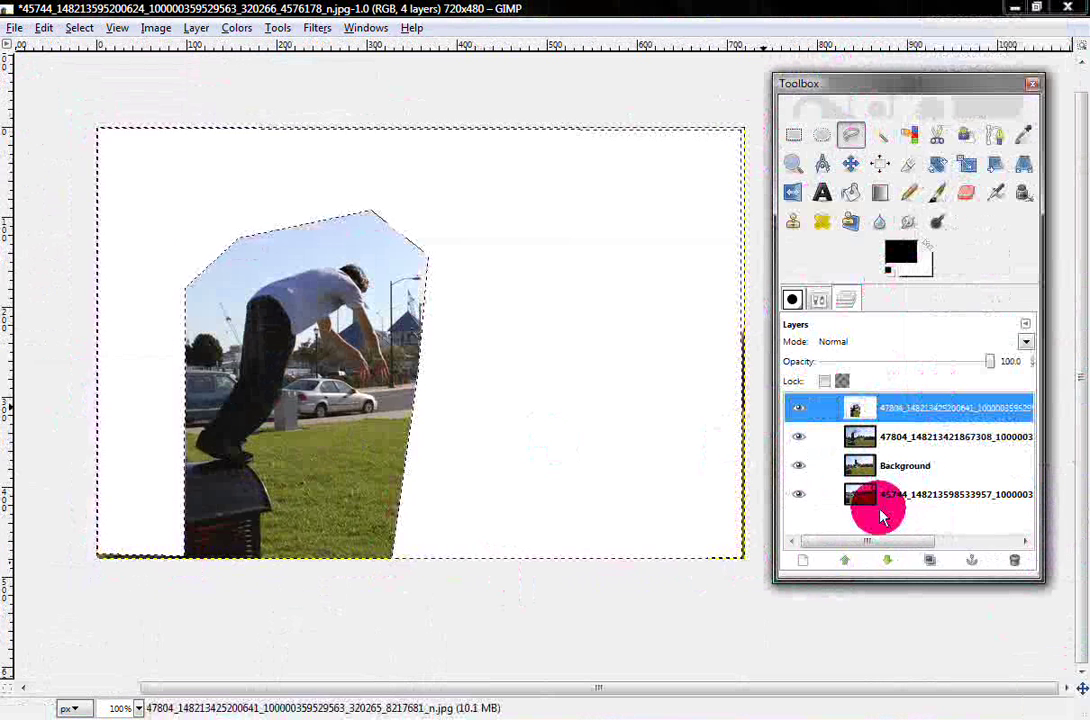
- Clear the selected surroundings of the jumper on the top layer to transparency and remove the selection
click(550, 314)
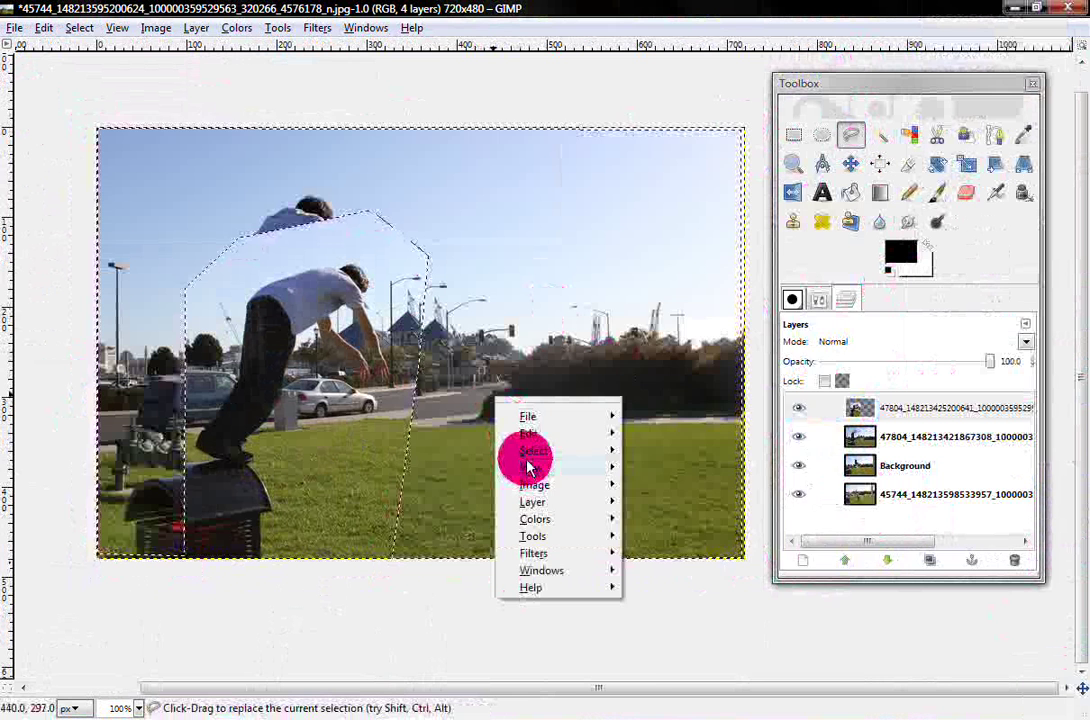
mouse_move(531, 449)
click(666, 398)
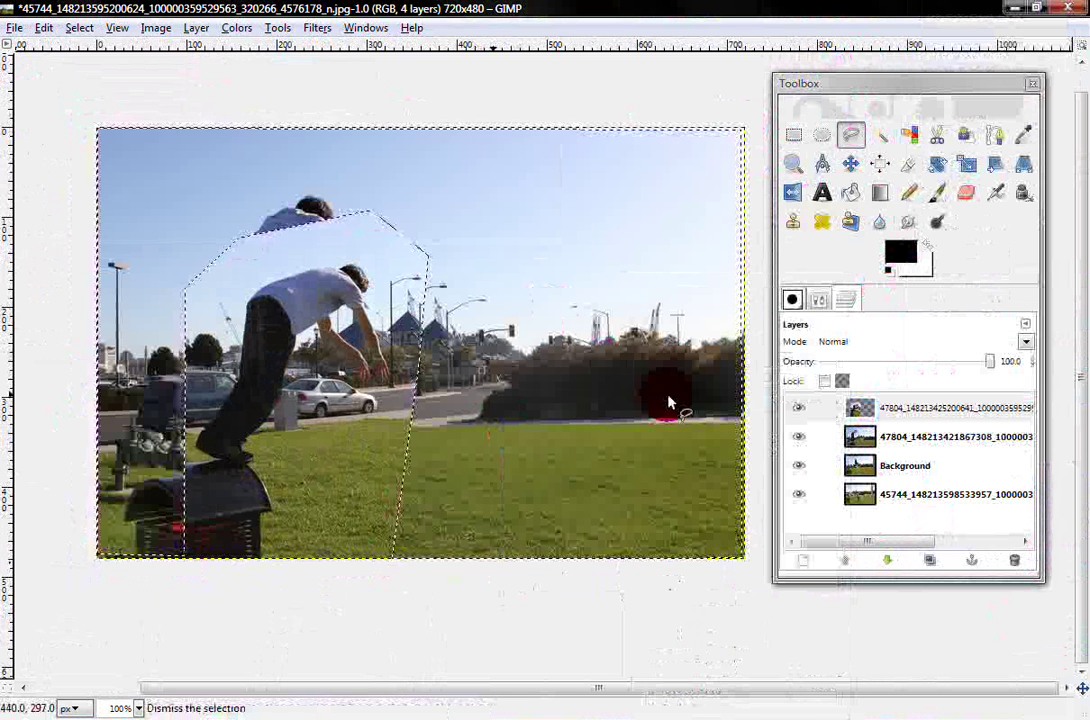
click(855, 468)
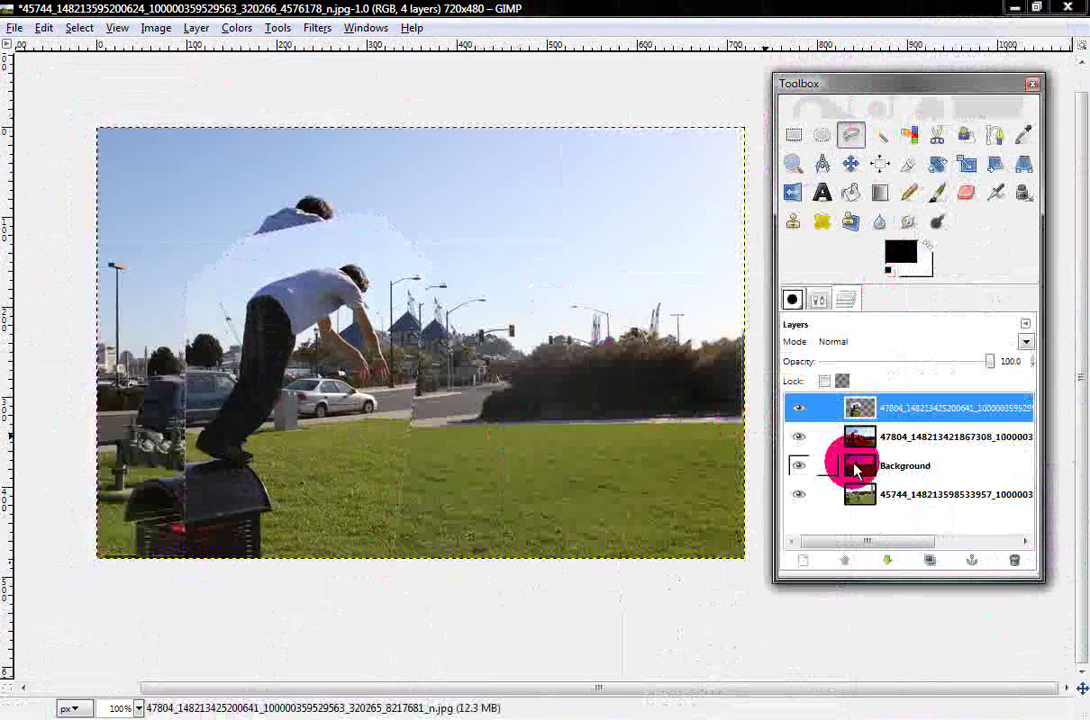
click(800, 440)
click(803, 465)
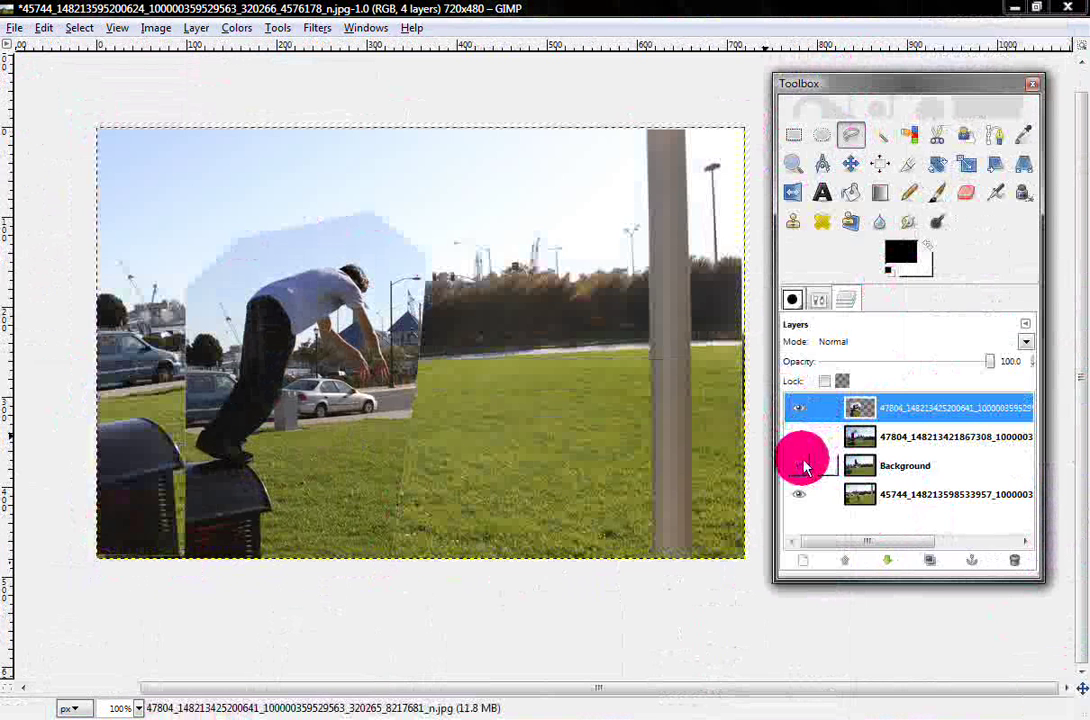
click(803, 465)
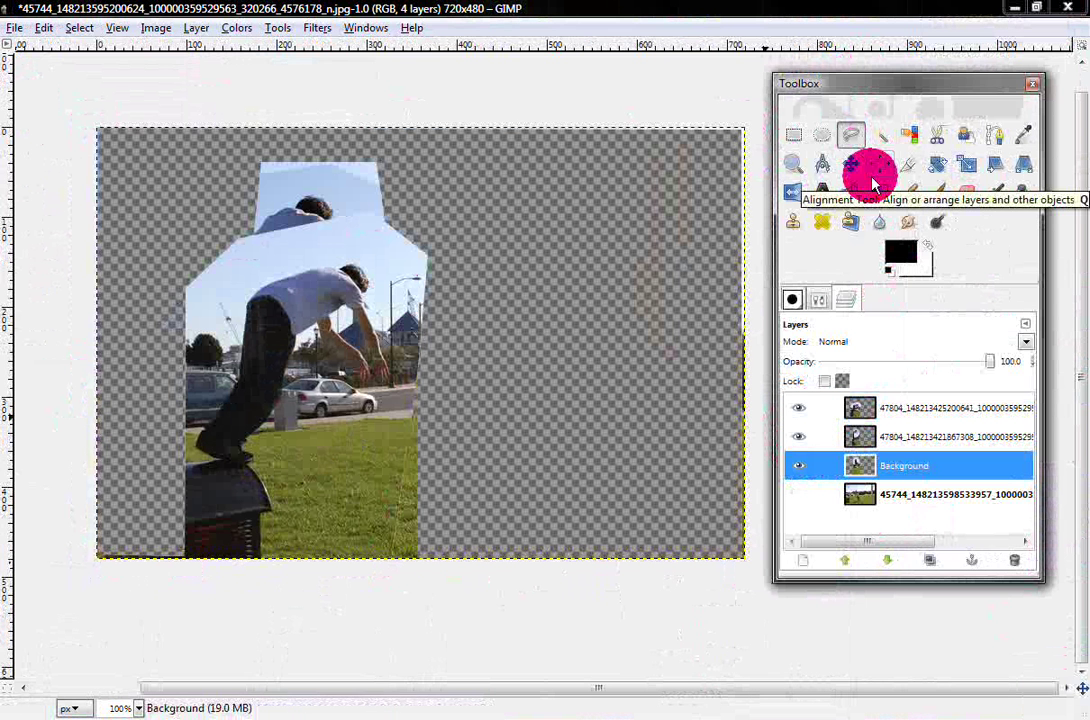
- Spread the three jumper cutouts apart across the canvas with the Move tool so that each one can be seen
click(849, 167)
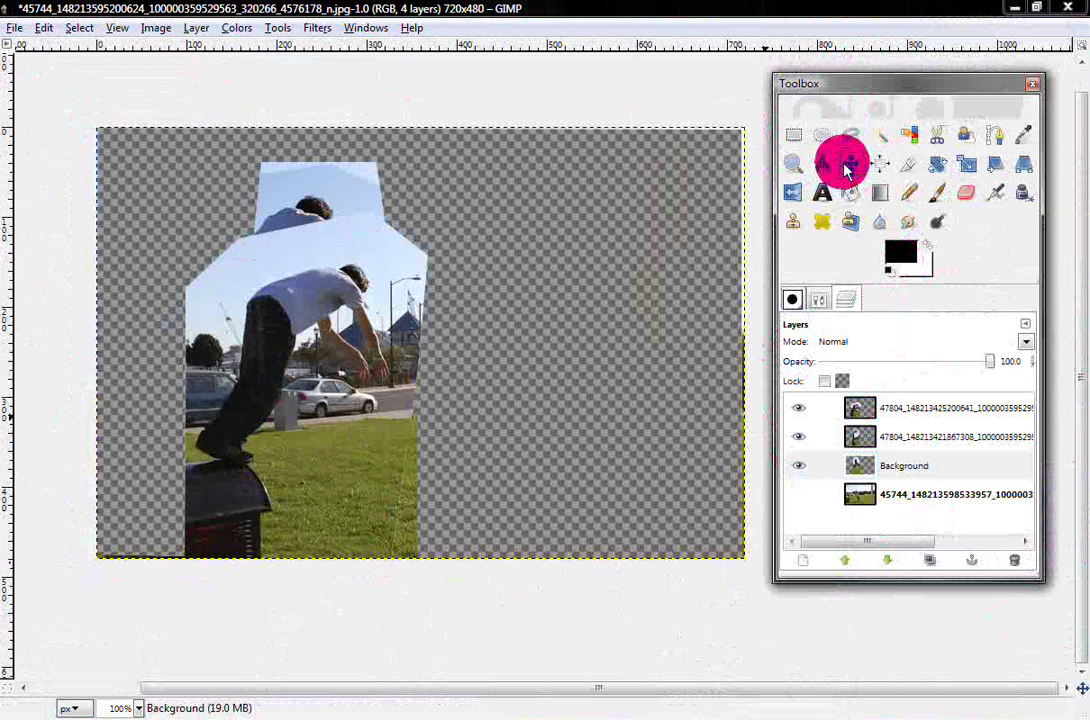
drag(263, 280, 496, 223)
drag(294, 326, 341, 326)
drag(550, 396, 300, 349)
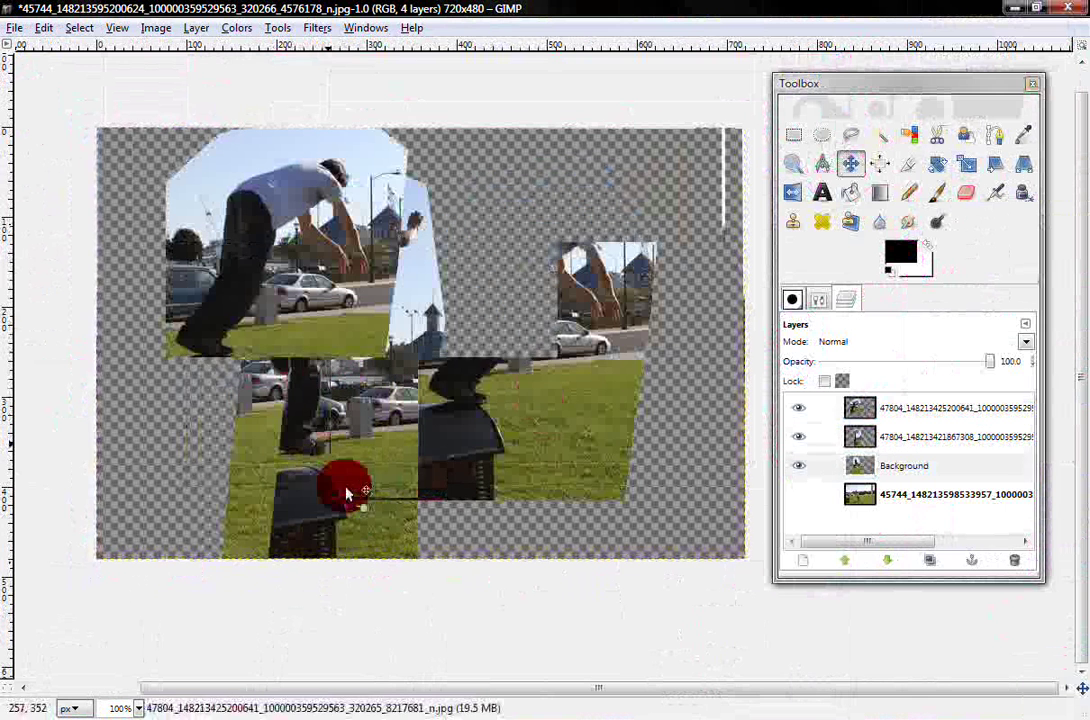
drag(390, 526, 539, 505)
click(892, 446)
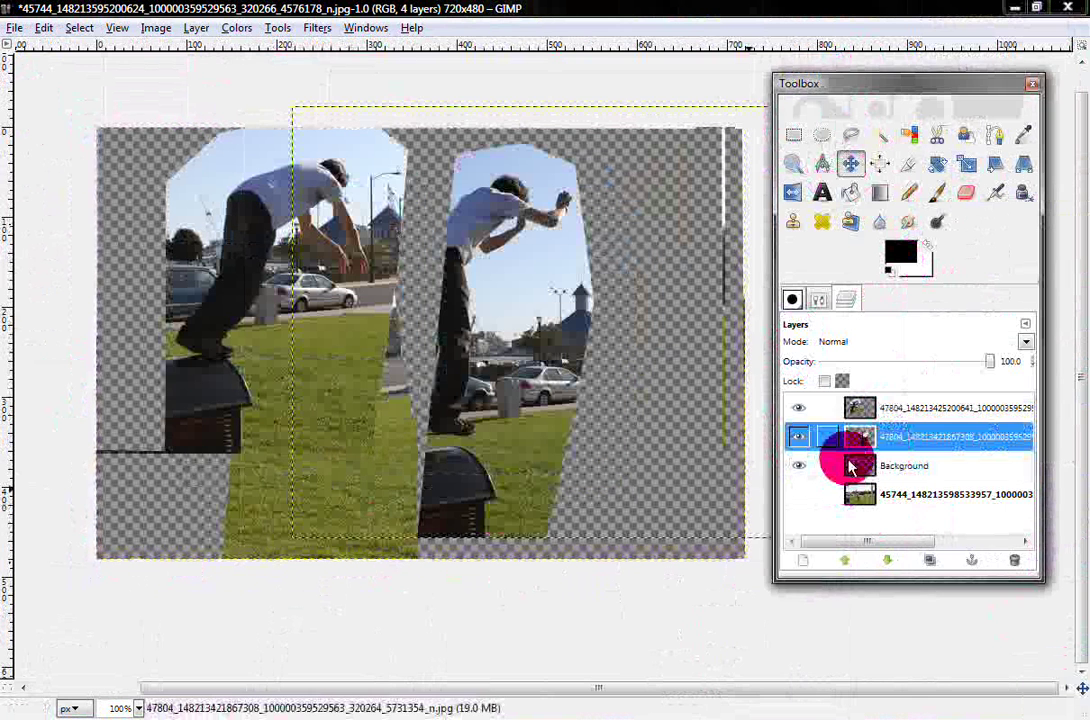
drag(352, 528, 703, 501)
click(839, 440)
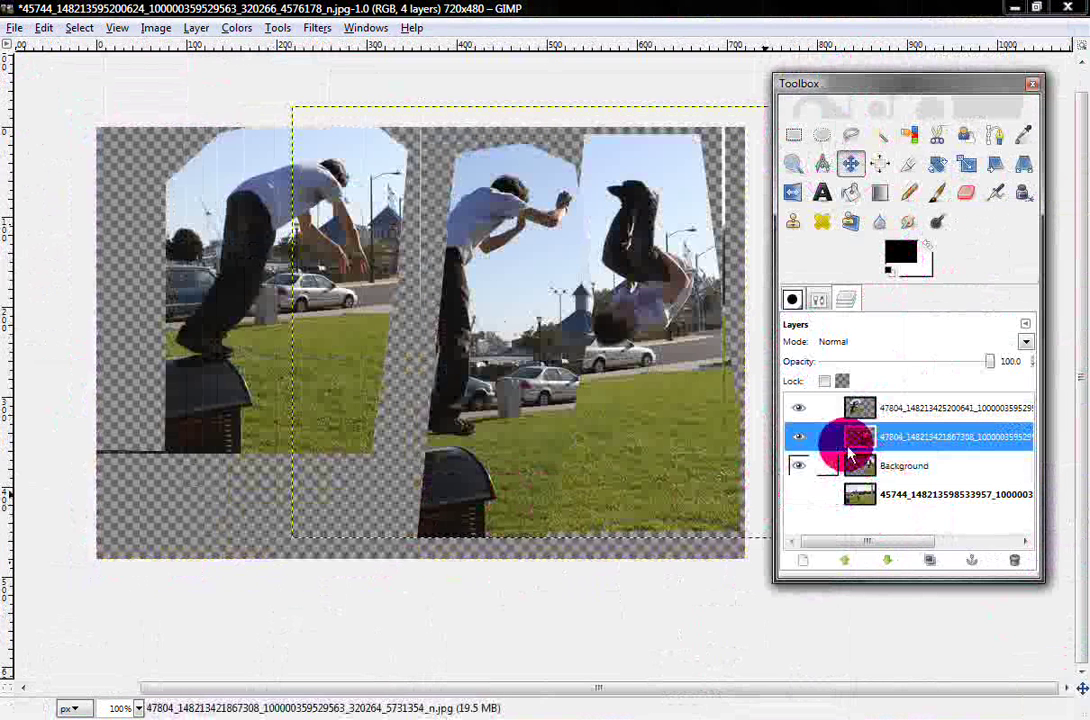
click(798, 436)
click(799, 463)
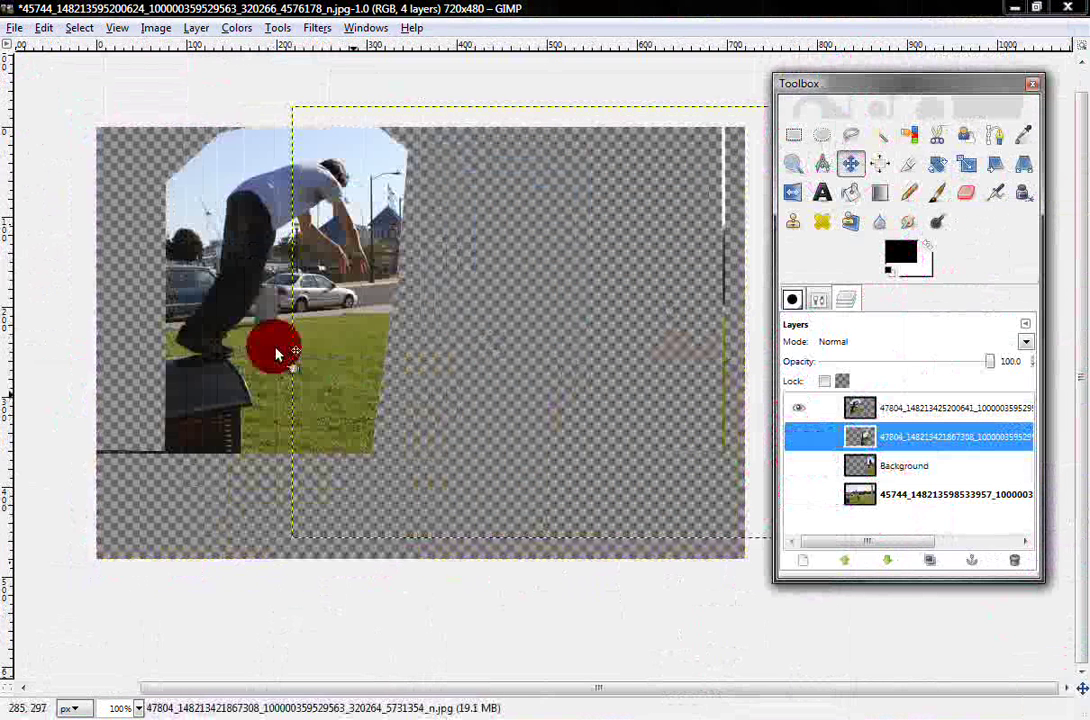
mouse_move(208, 314)
mouse_down()
mouse_move(341, 397)
mouse_move(348, 414)
mouse_move(368, 409)
mouse_move(266, 395)
mouse_move(276, 400)
mouse_up()
- On the top photo layer, roughly erase the outer surroundings of the jumper using the Eraser with the Circle (11) brush at scale 4.57
click(963, 194)
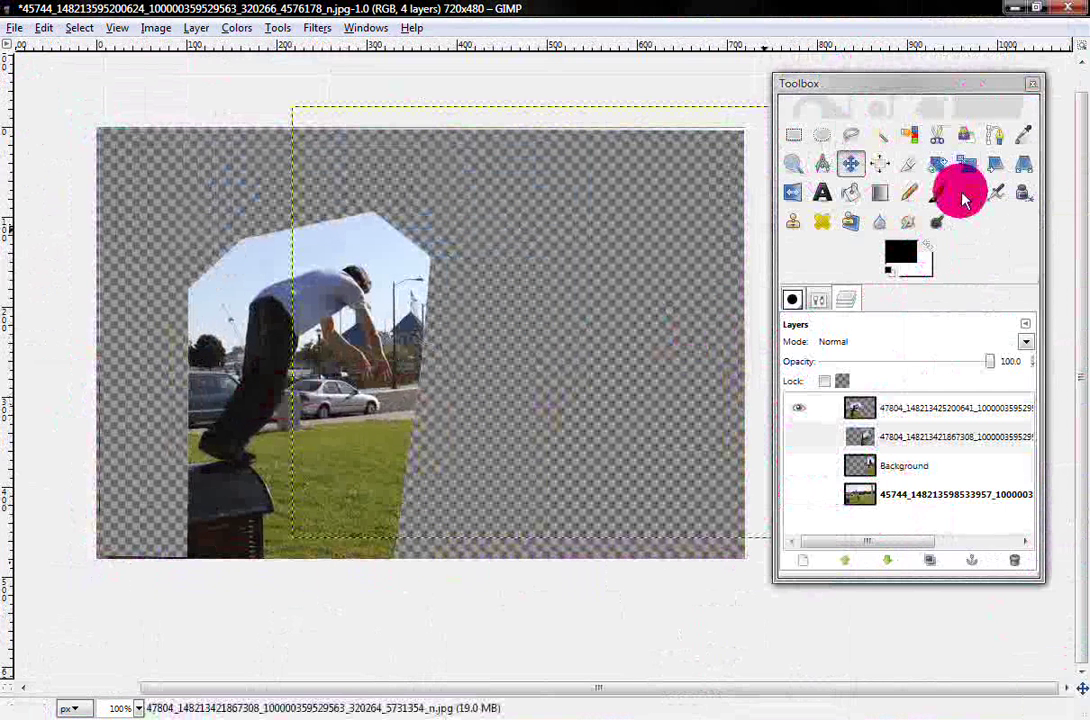
click(795, 300)
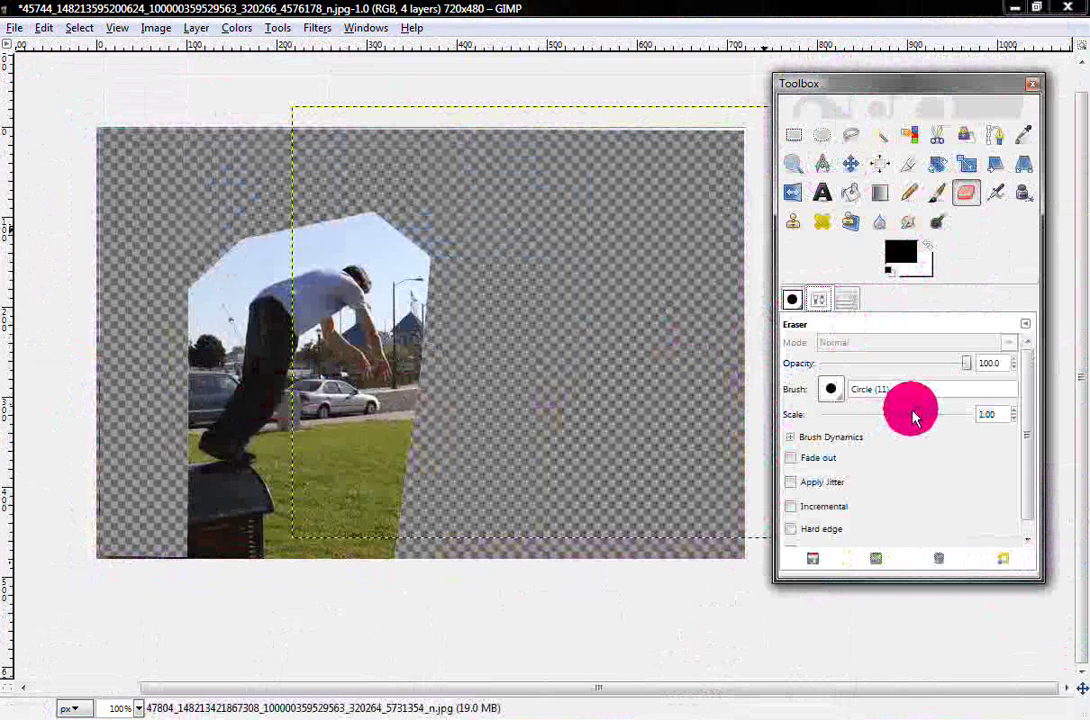
drag(913, 418, 942, 414)
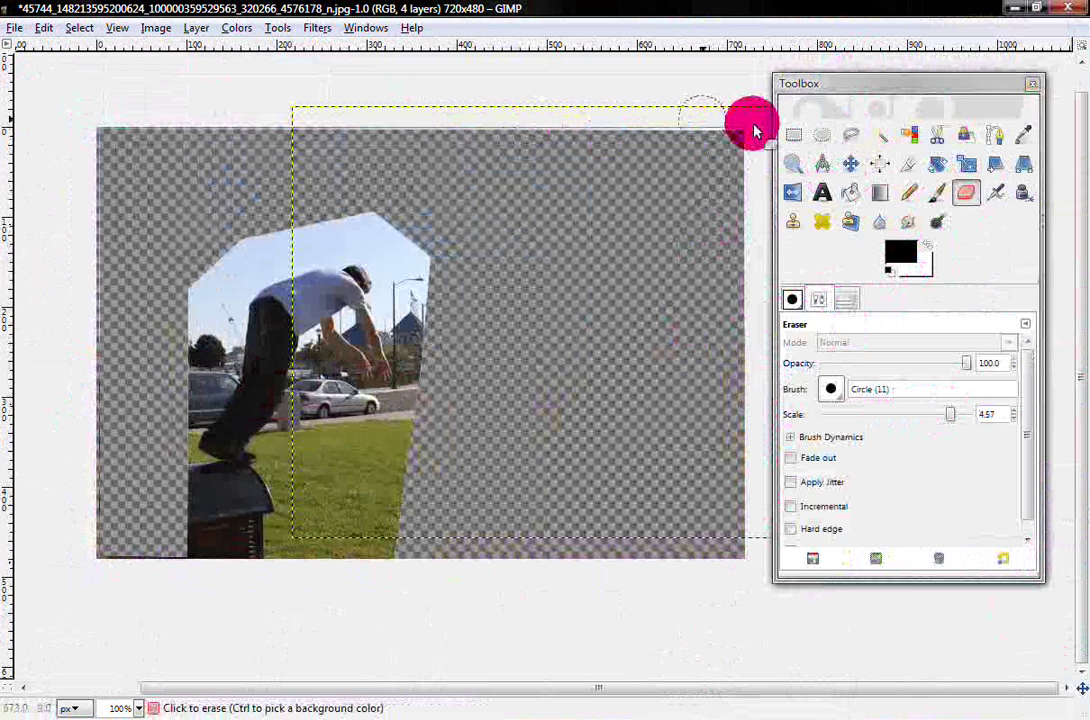
click(975, 252)
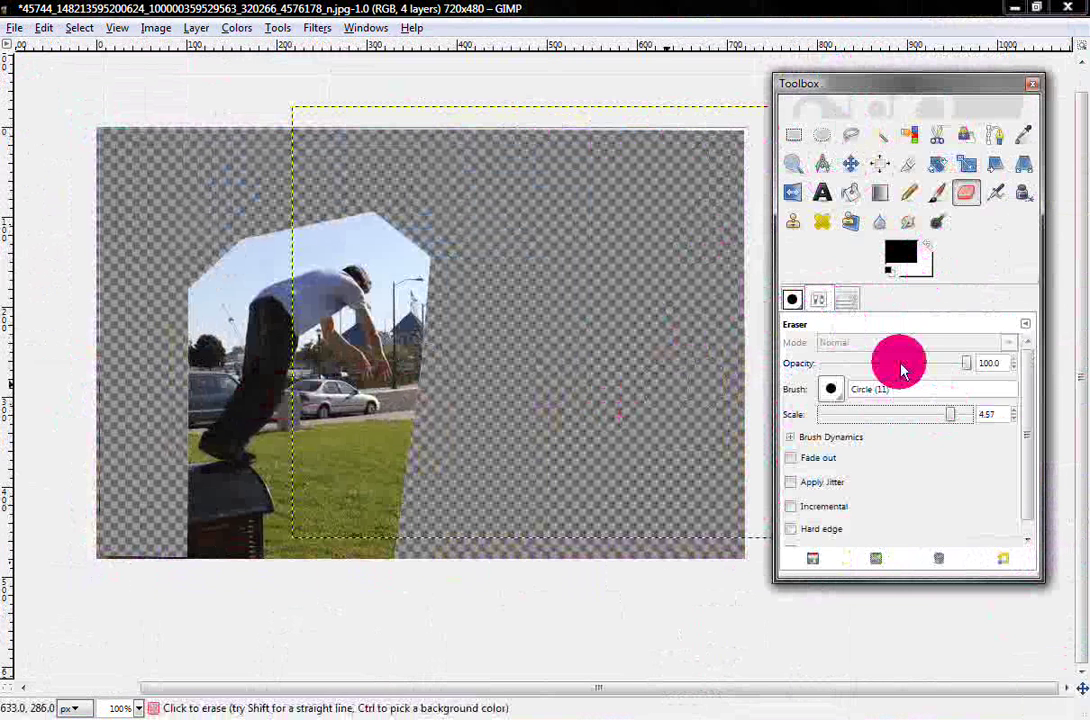
click(845, 299)
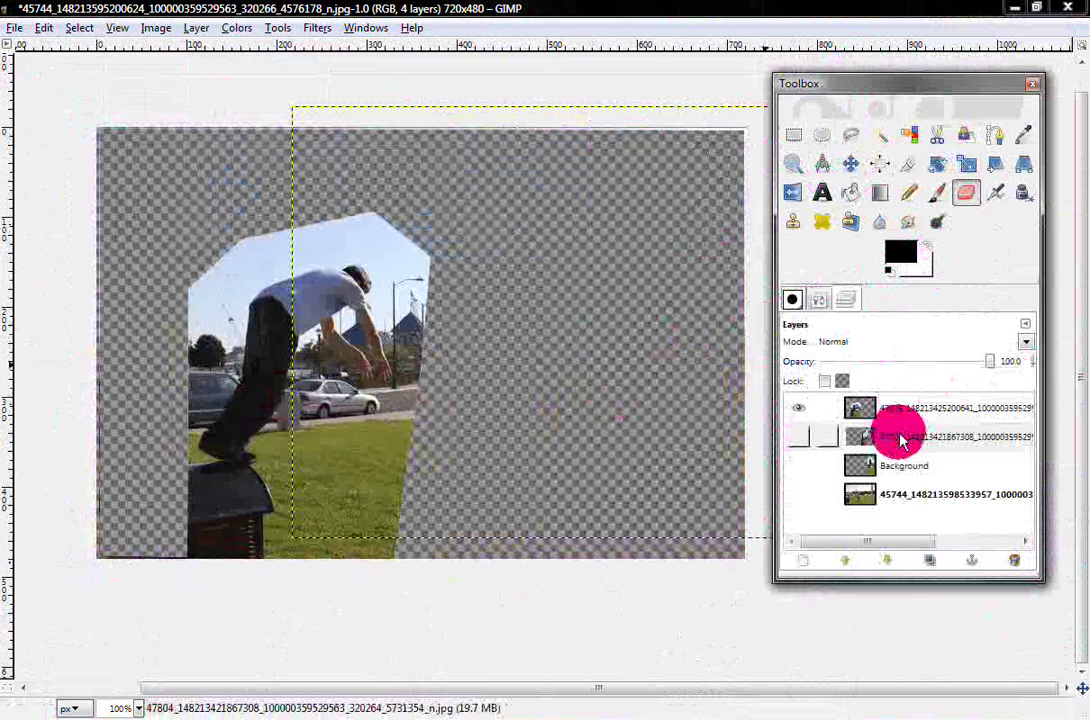
click(901, 438)
click(908, 411)
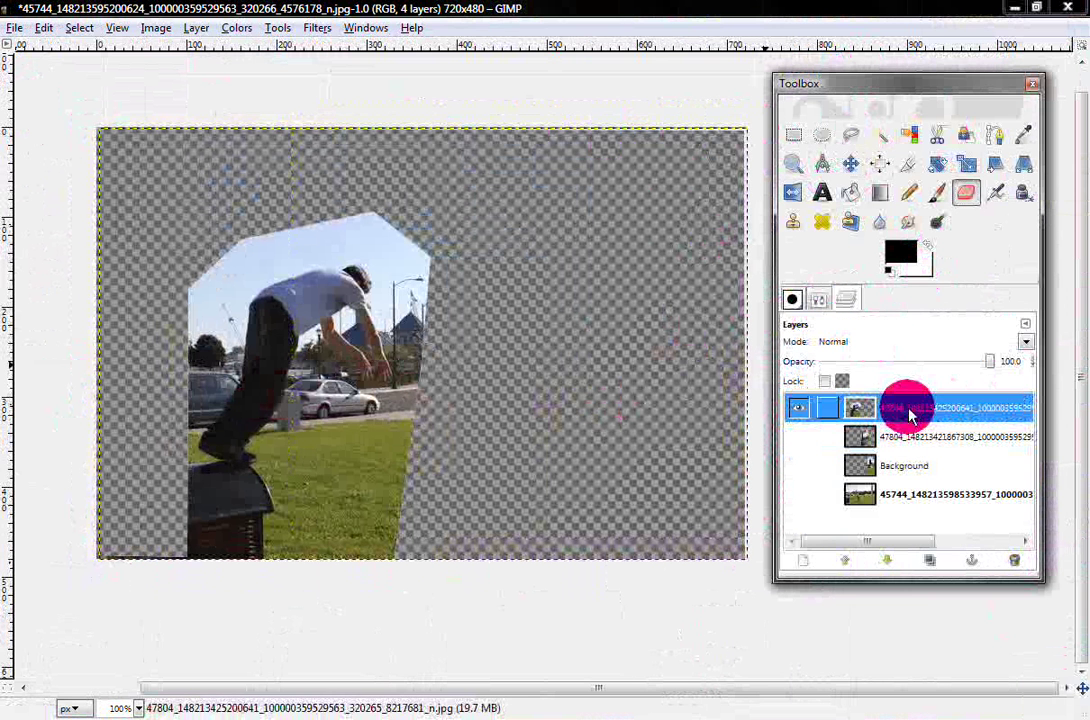
click(735, 130)
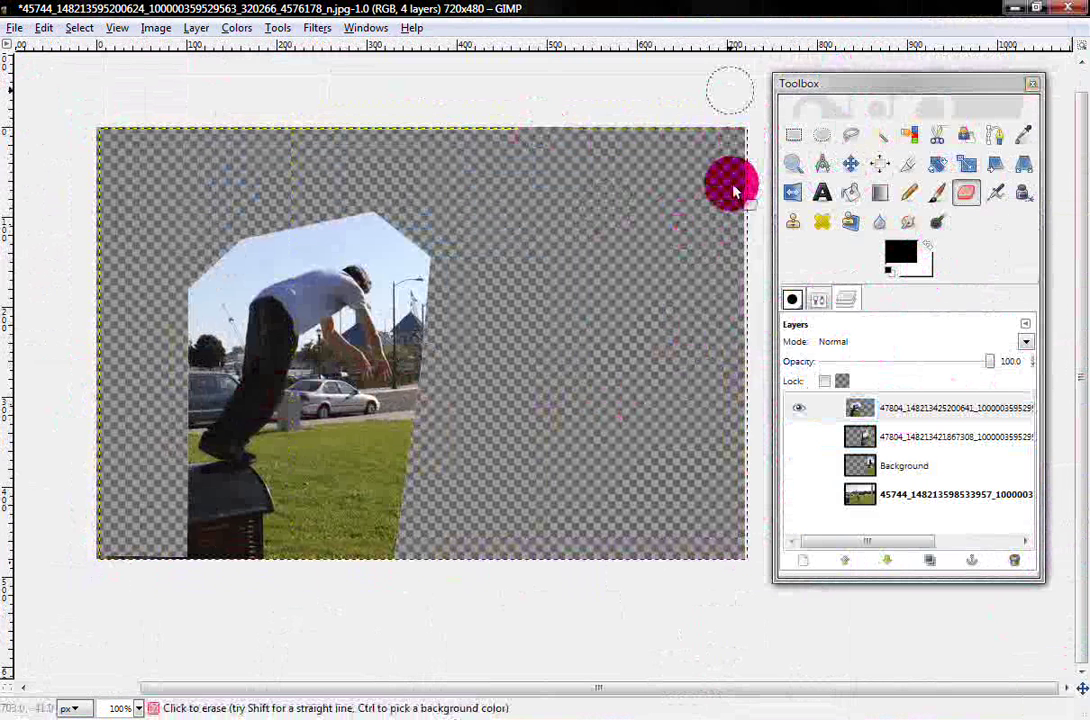
mouse_move(735, 190)
mouse_down()
mouse_move(739, 447)
mouse_move(759, 352)
mouse_move(726, 564)
mouse_move(754, 464)
mouse_move(582, 590)
mouse_move(350, 575)
mouse_move(418, 566)
mouse_move(263, 570)
mouse_move(45, 527)
mouse_move(16, 461)
mouse_move(51, 219)
mouse_move(60, 189)
mouse_move(85, 377)
mouse_move(129, 216)
mouse_move(88, 336)
mouse_move(110, 116)
mouse_move(137, 73)
mouse_move(165, 109)
mouse_move(263, 148)
mouse_move(661, 116)
mouse_move(691, 146)
mouse_move(503, 170)
mouse_move(487, 137)
mouse_move(403, 234)
mouse_up()
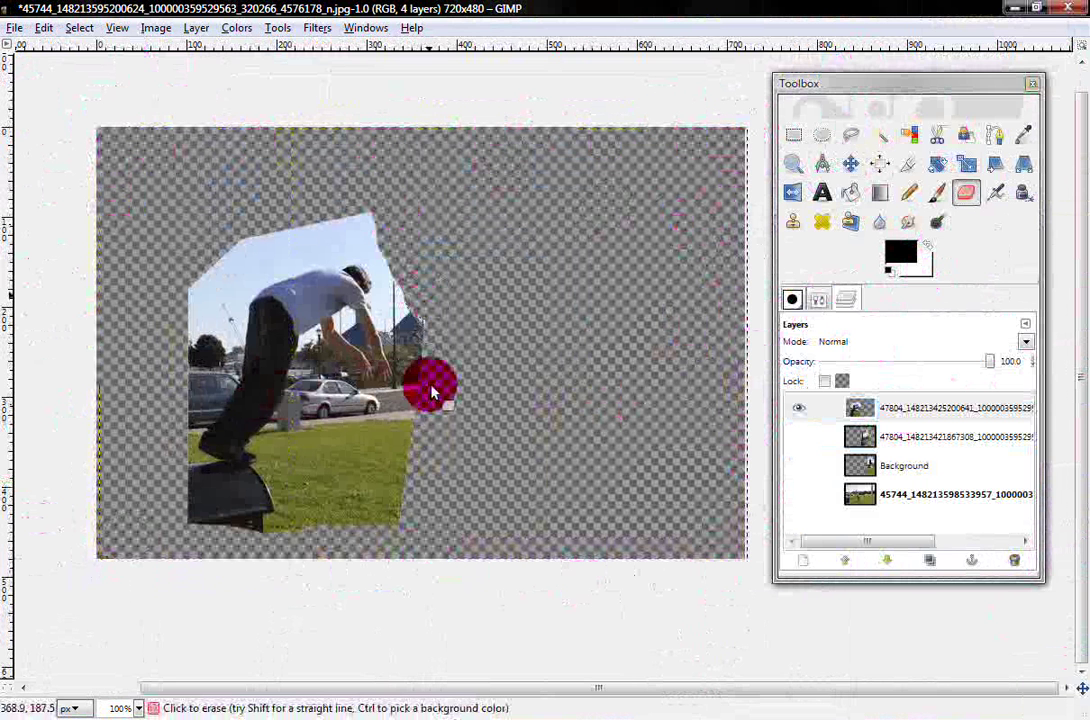
mouse_move(432, 393)
mouse_down()
mouse_move(363, 511)
mouse_move(331, 425)
mouse_move(331, 522)
mouse_move(208, 531)
mouse_move(397, 490)
mouse_move(336, 514)
mouse_move(214, 513)
mouse_move(136, 365)
mouse_move(238, 259)
mouse_move(282, 236)
mouse_move(212, 258)
mouse_up()
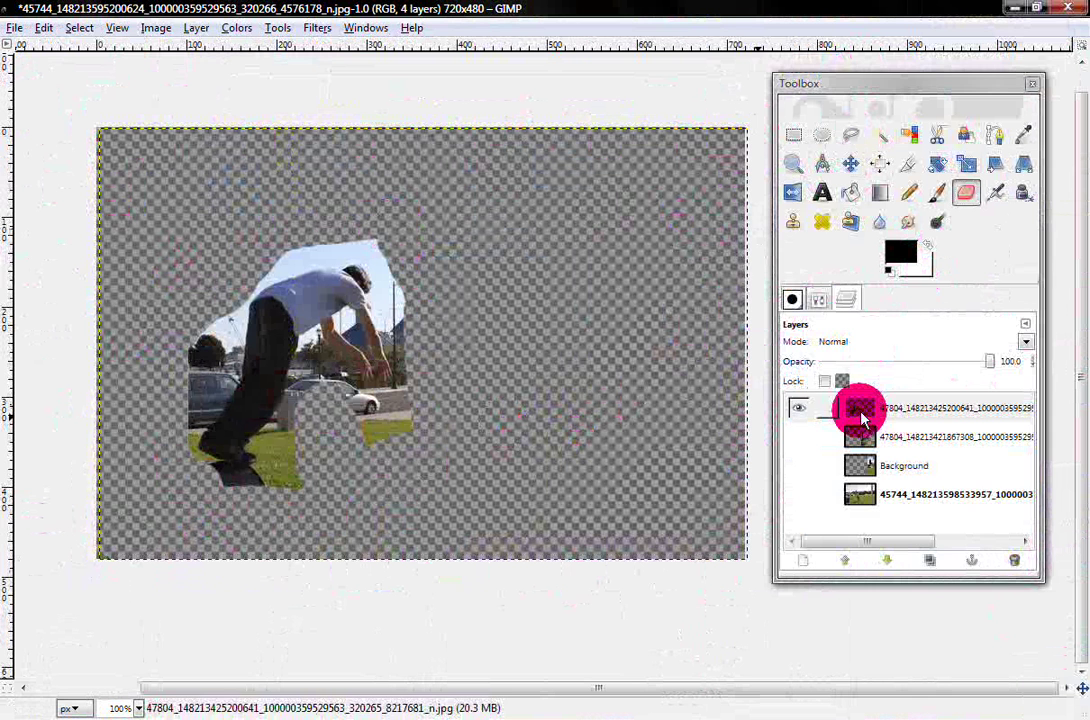
- Erase part of the car and the grass patch below the jumper's arms with the Circle Fuzzy (17) brush at scale 1.04
click(791, 300)
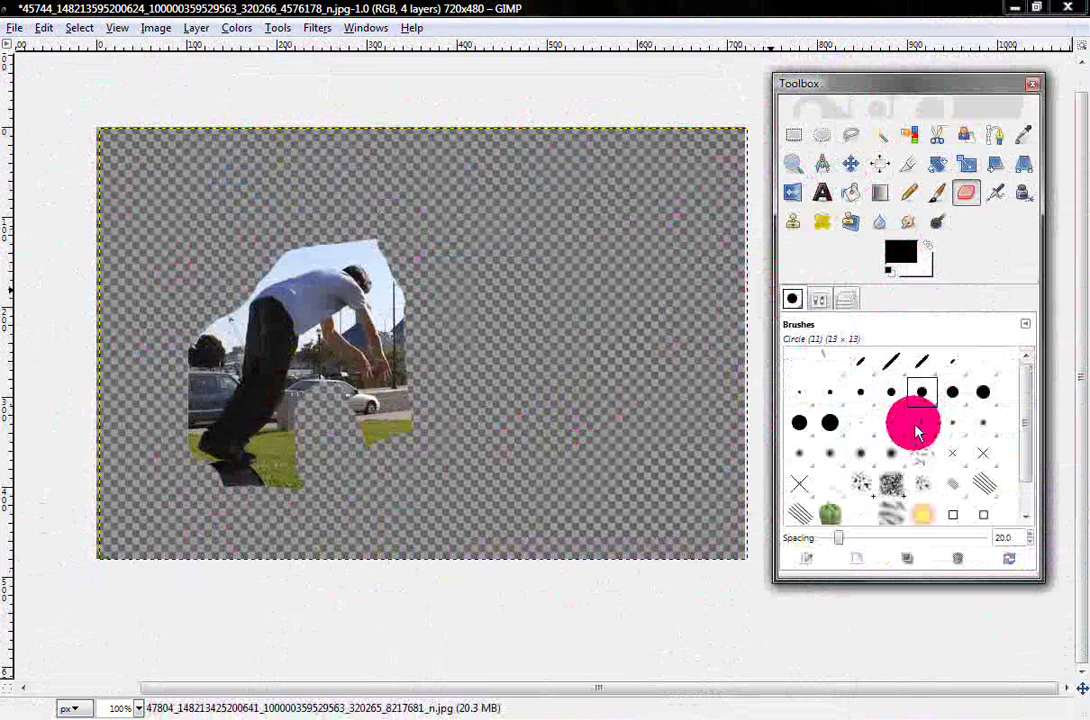
click(818, 301)
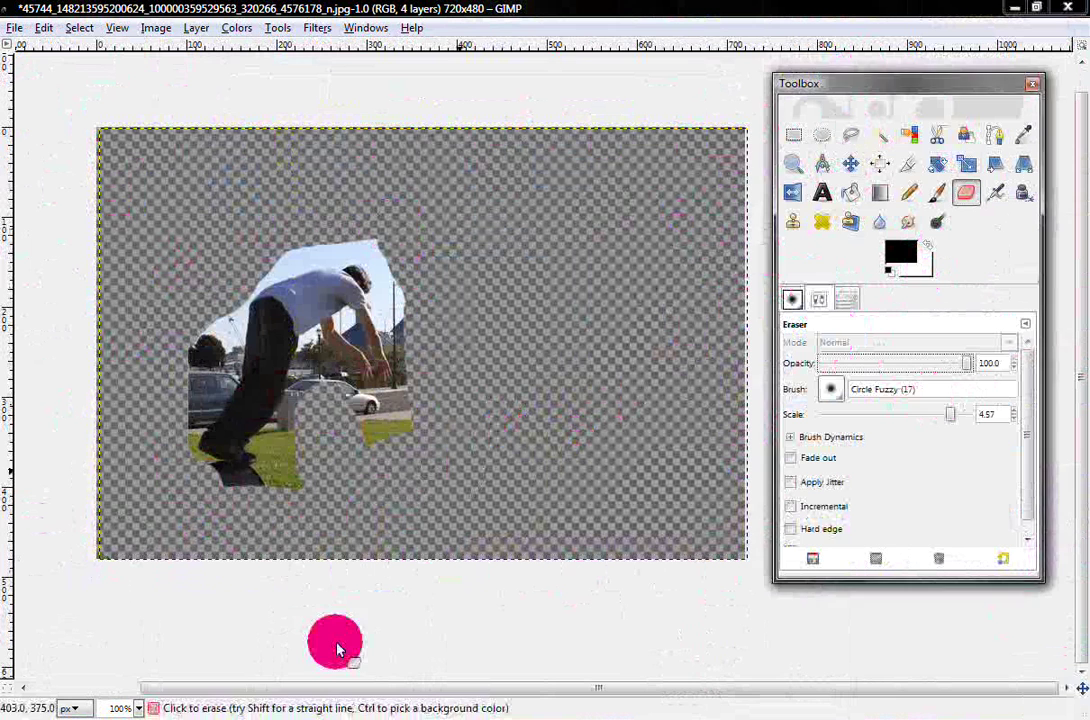
click(137, 709)
click(127, 603)
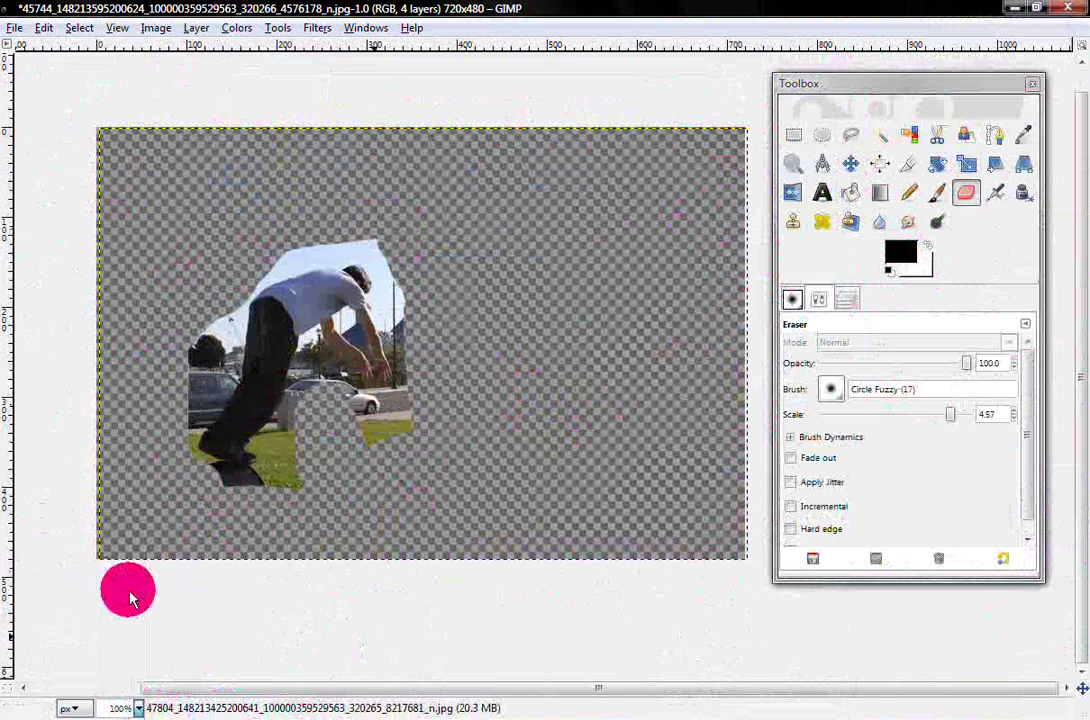
drag(268, 695, 97, 691)
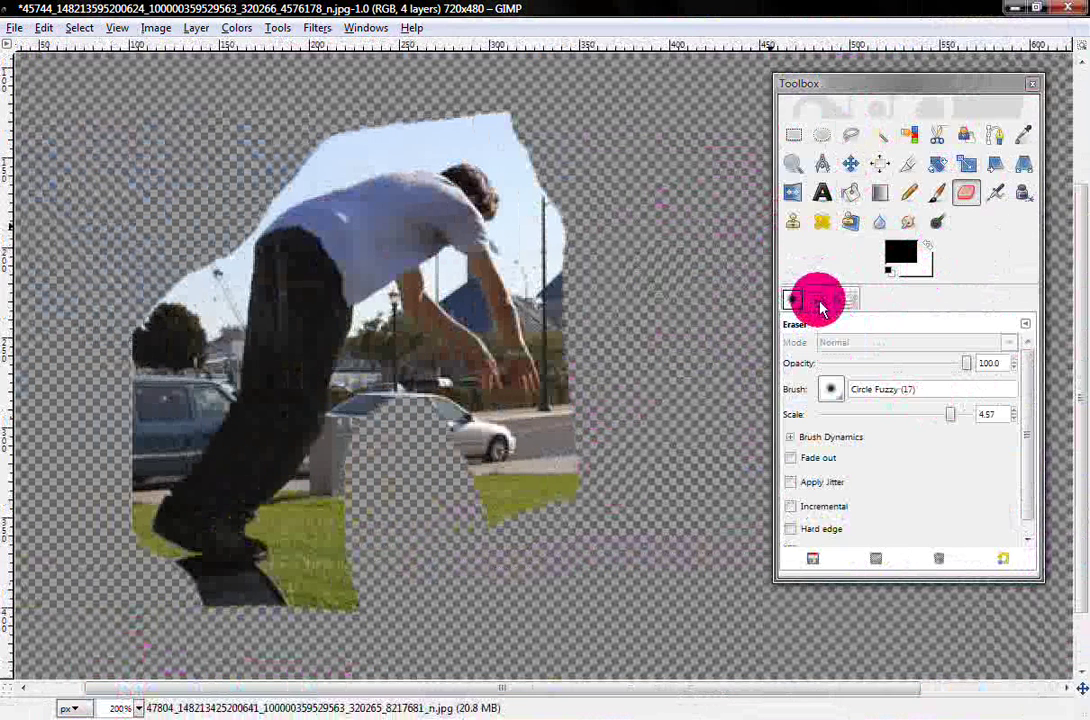
drag(952, 414, 917, 418)
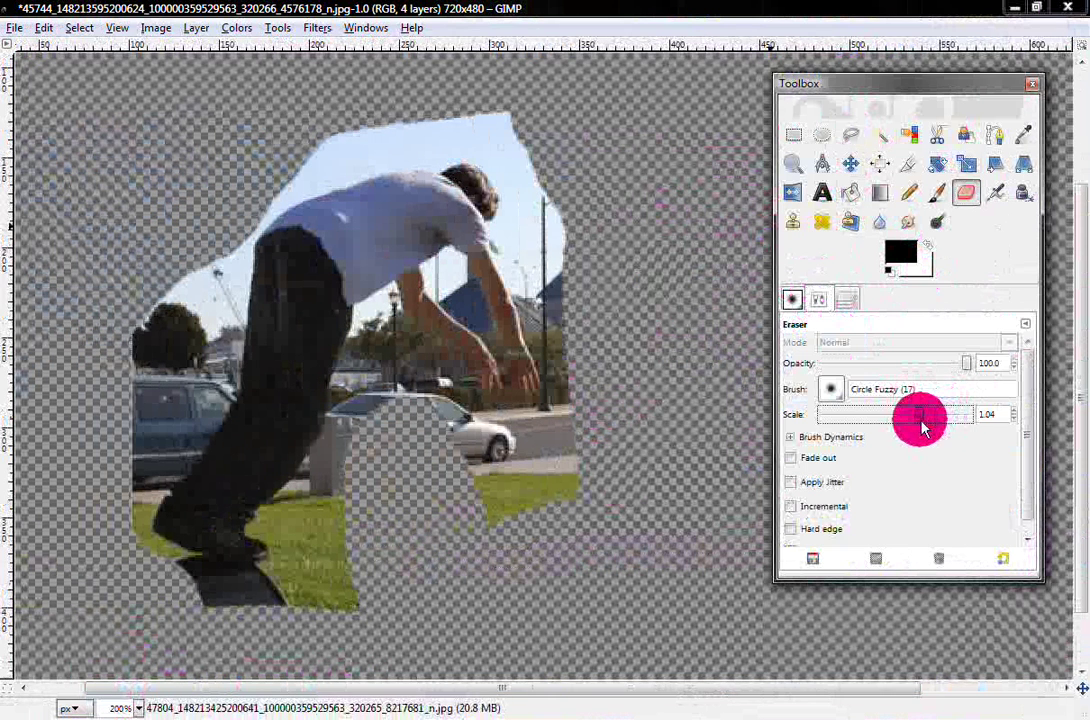
mouse_move(386, 370)
mouse_down()
mouse_move(384, 406)
mouse_move(377, 387)
mouse_move(413, 482)
mouse_move(508, 525)
mouse_move(562, 445)
mouse_up()
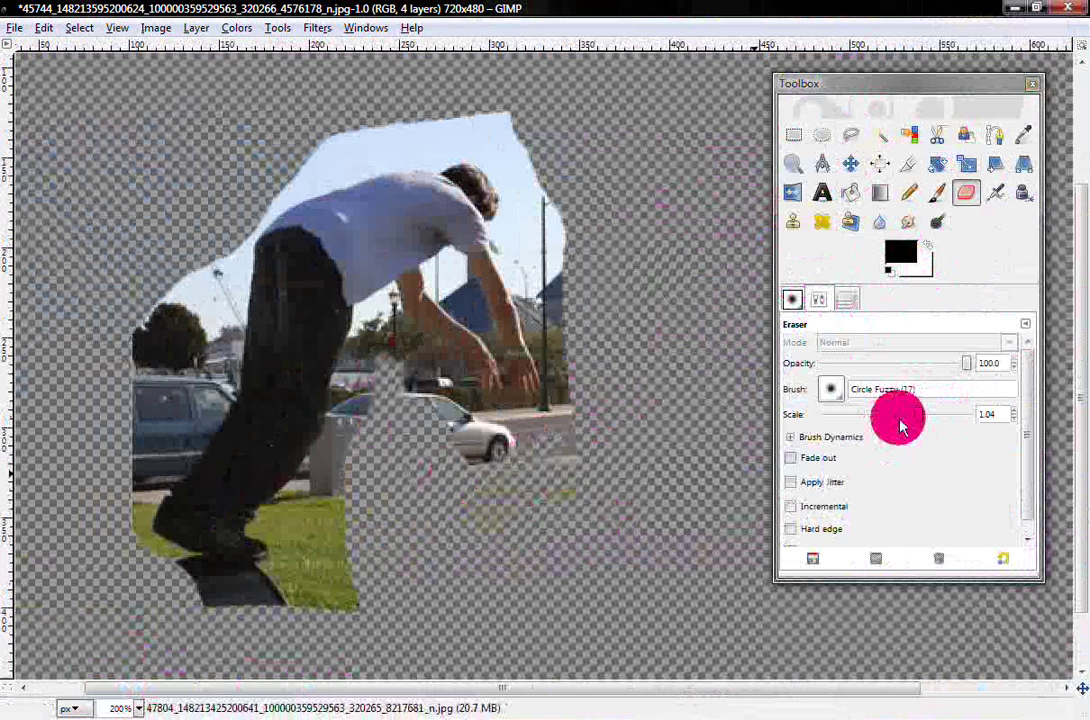
- Set the eraser scale to 1.84 and erase all remaining background closely around the jumper's body, arms and legs
drag(922, 418, 932, 409)
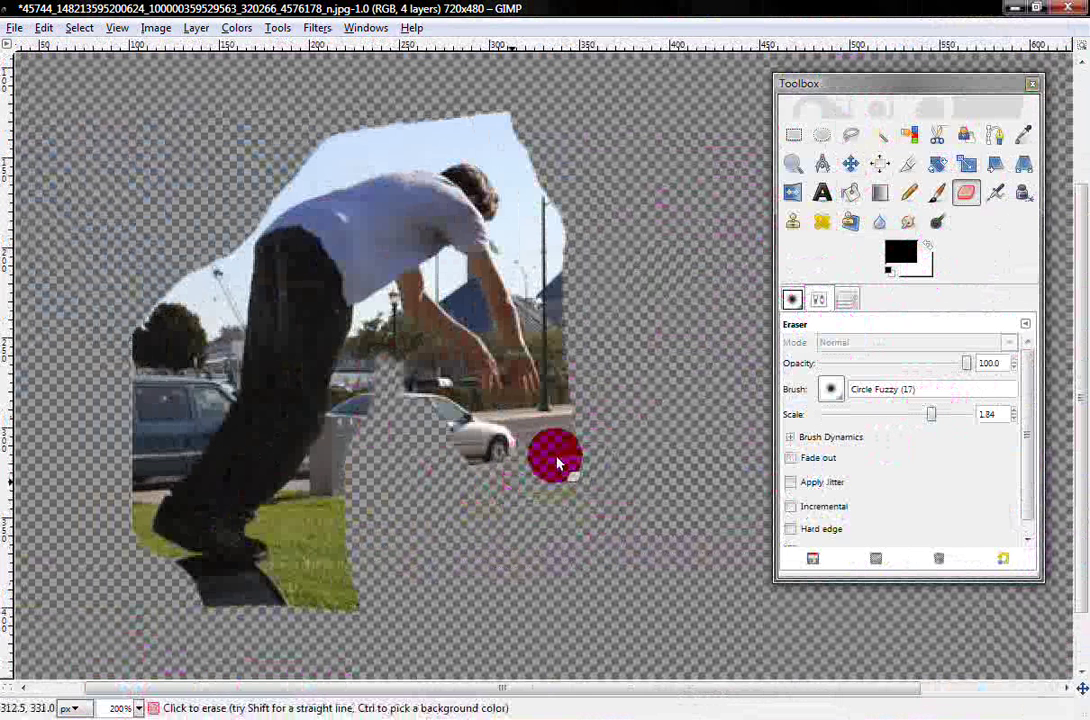
mouse_move(588, 459)
mouse_down()
mouse_move(498, 485)
mouse_move(414, 390)
mouse_move(380, 461)
mouse_move(356, 599)
mouse_move(308, 654)
mouse_move(345, 597)
mouse_up()
mouse_move(301, 562)
mouse_down()
mouse_move(318, 536)
mouse_move(316, 550)
mouse_up()
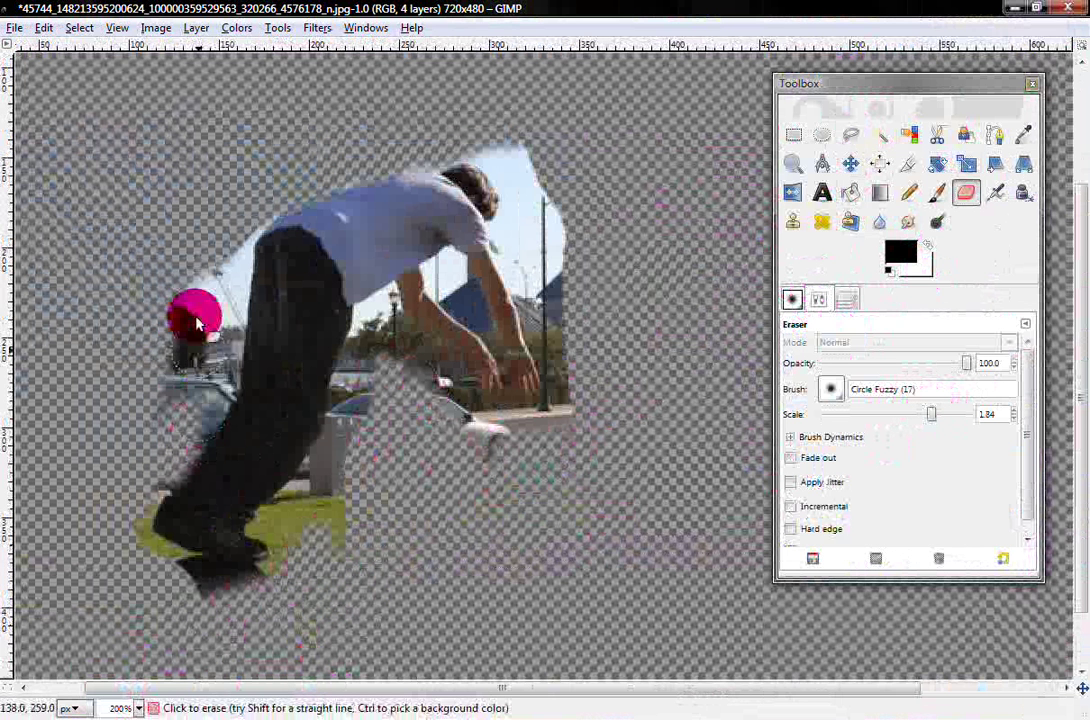
mouse_move(195, 316)
mouse_down()
mouse_move(183, 357)
mouse_move(179, 275)
mouse_move(165, 409)
mouse_move(185, 391)
mouse_move(192, 291)
mouse_move(184, 331)
mouse_move(207, 279)
mouse_move(207, 335)
mouse_move(222, 305)
mouse_move(217, 352)
mouse_move(207, 403)
mouse_up()
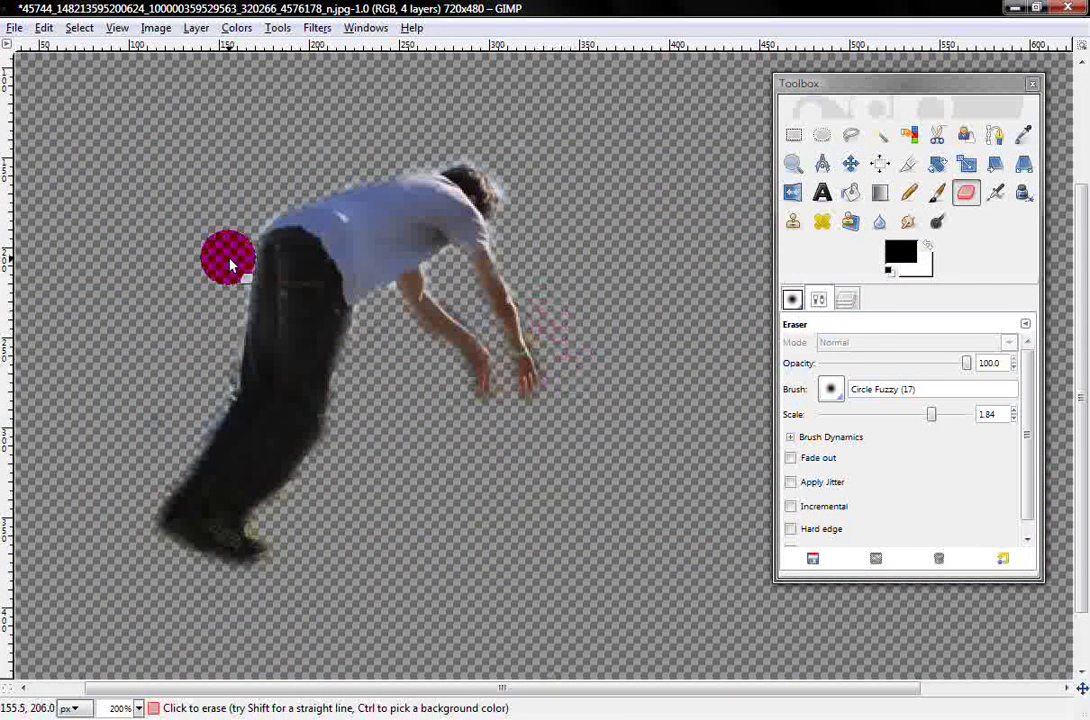
click(138, 708)
click(128, 623)
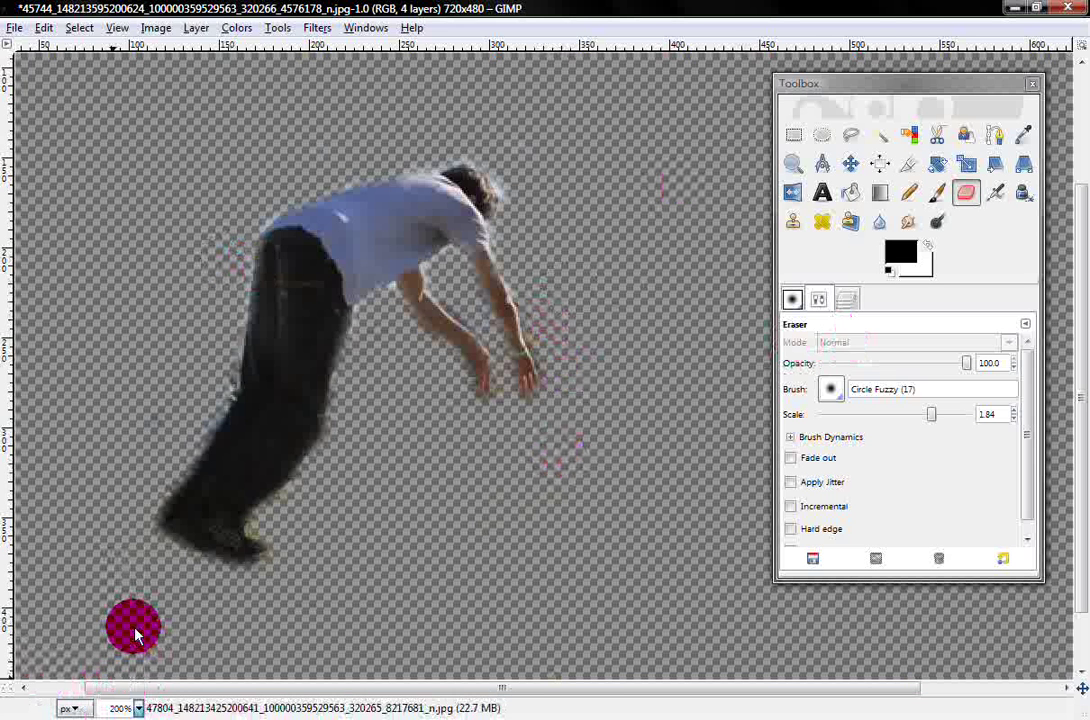
click(837, 313)
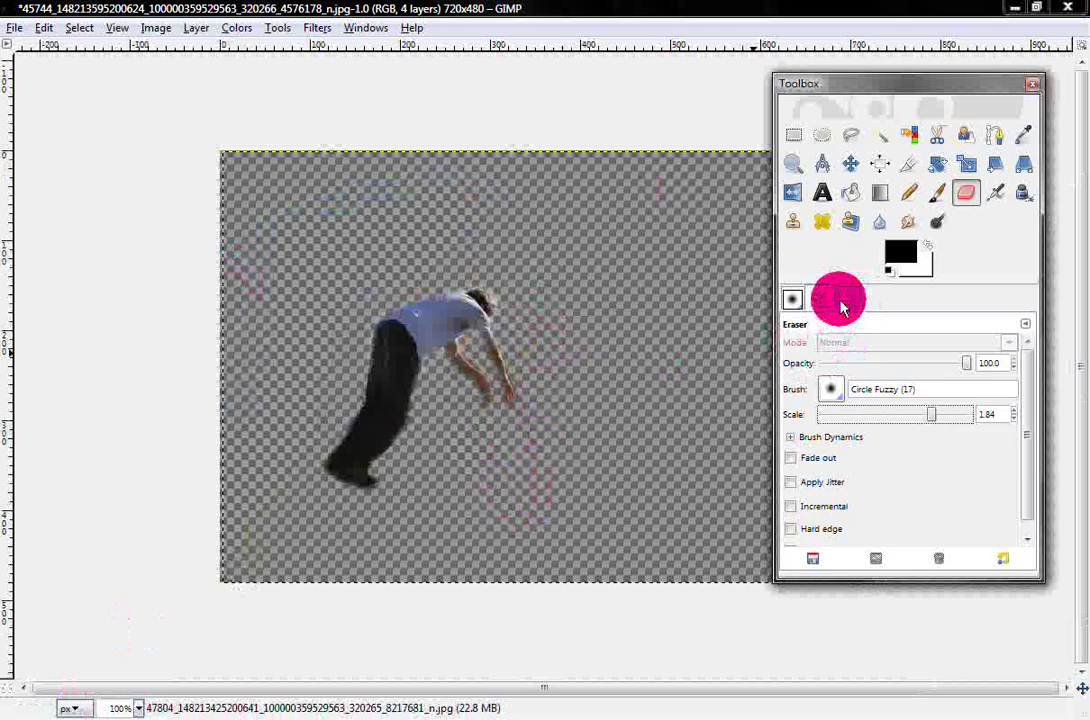
click(840, 300)
click(799, 438)
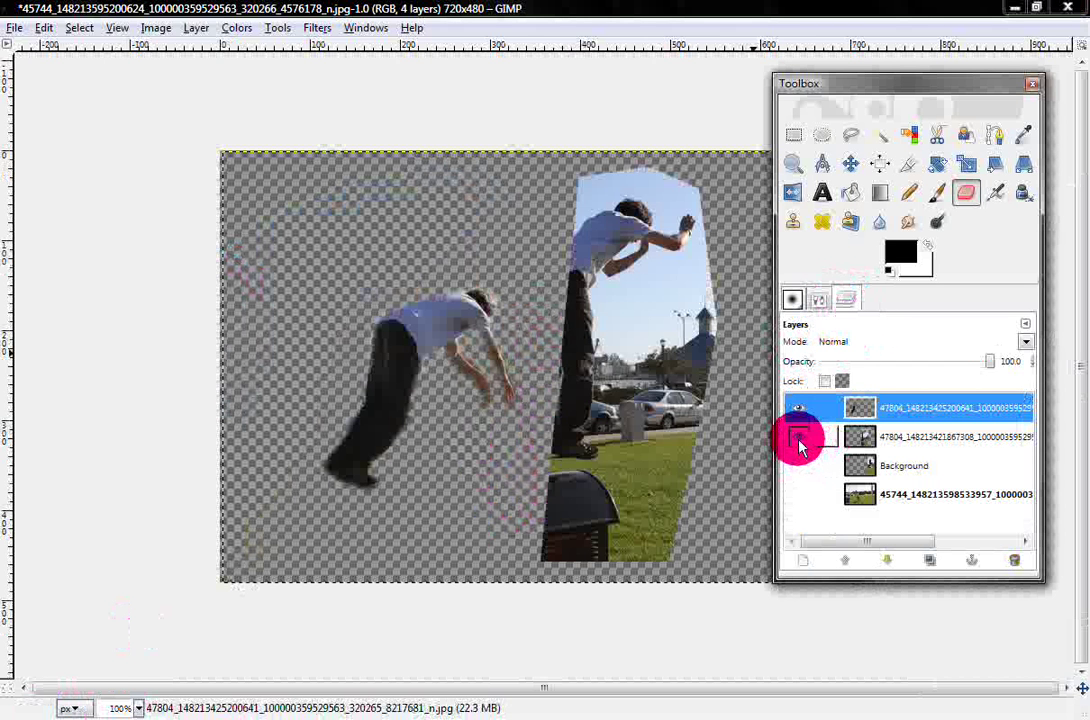
click(799, 438)
click(801, 438)
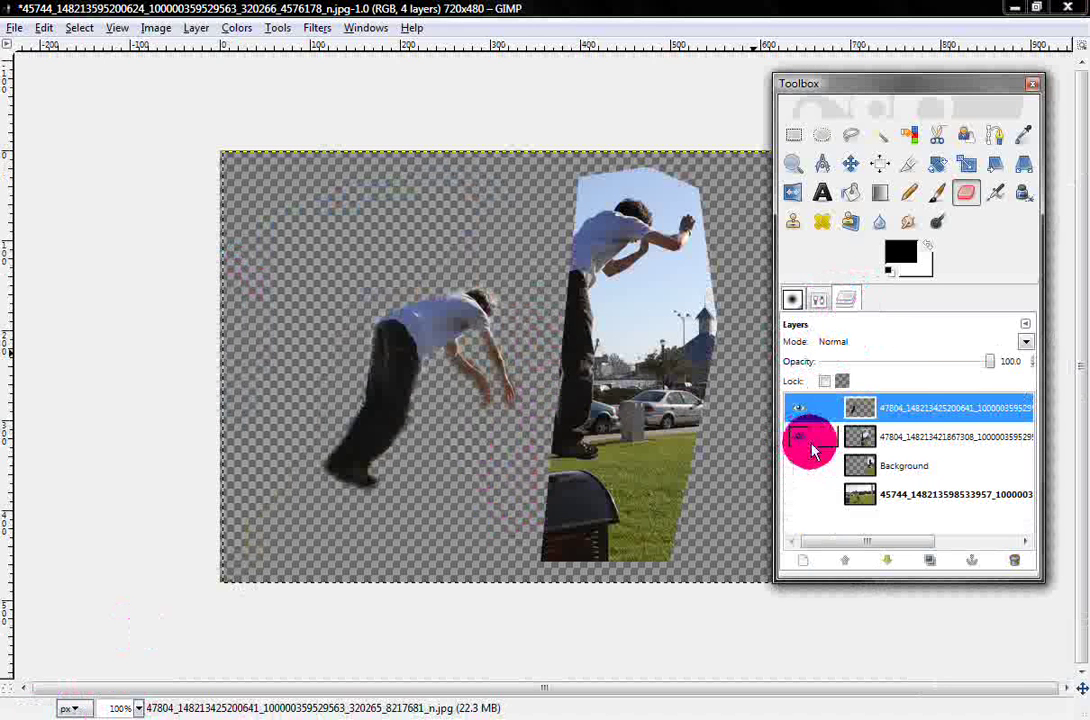
click(800, 464)
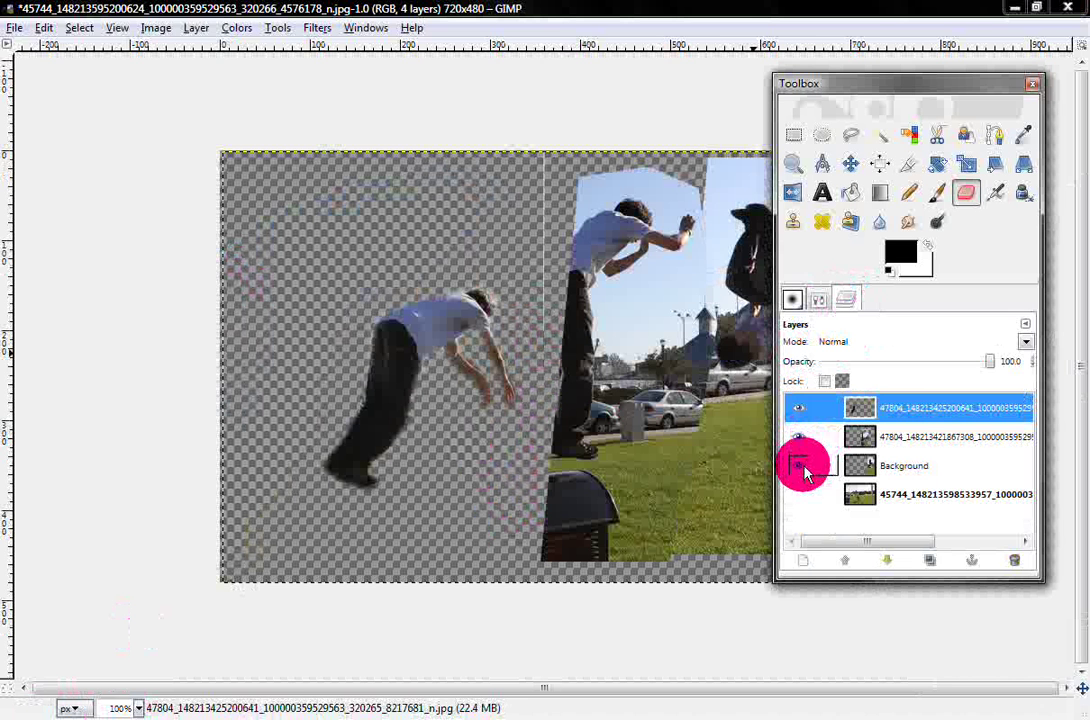
click(797, 464)
click(818, 437)
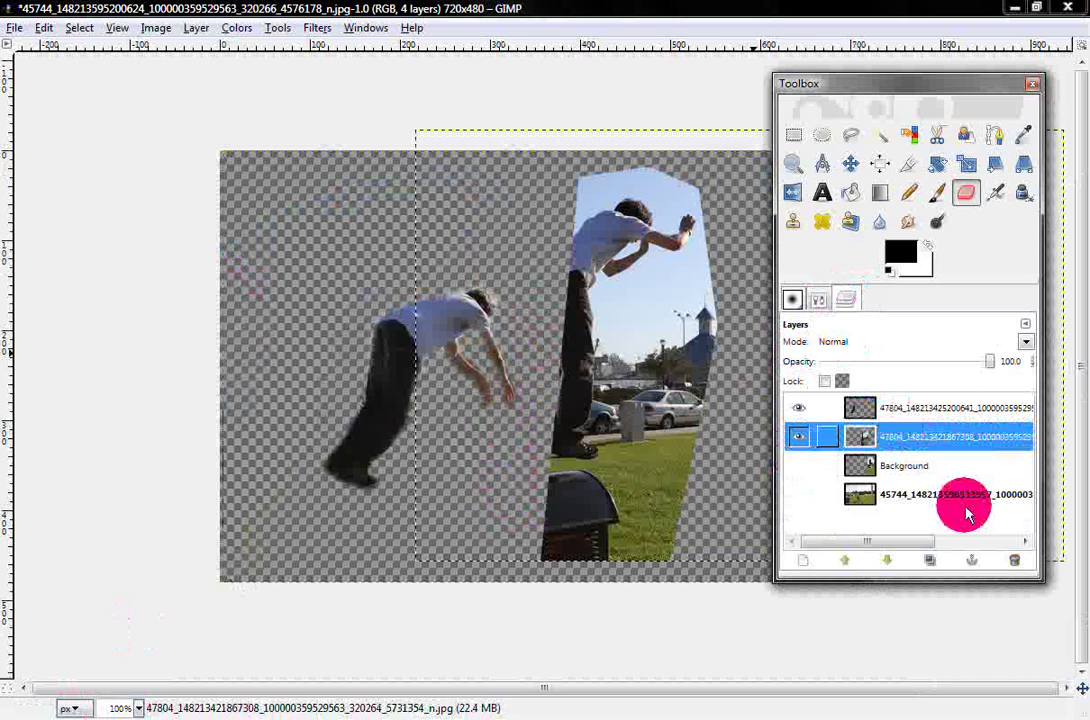
click(1014, 560)
- Show the Background and bottom 45744 photo layers, and delete the Background layer
click(797, 436)
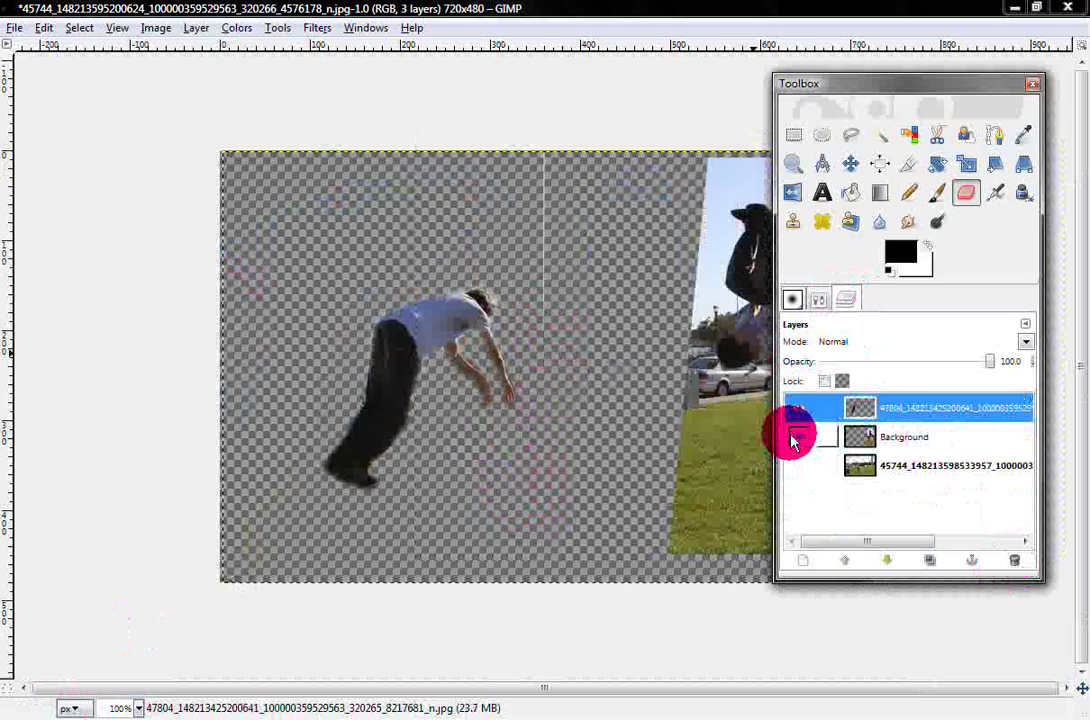
click(799, 466)
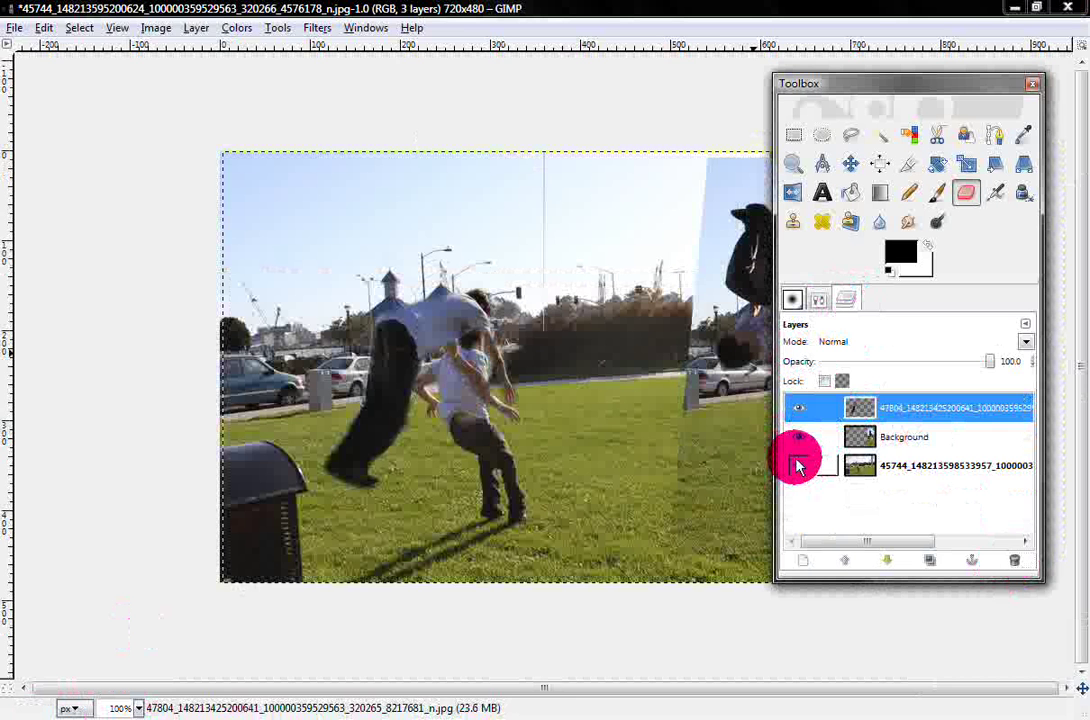
click(884, 437)
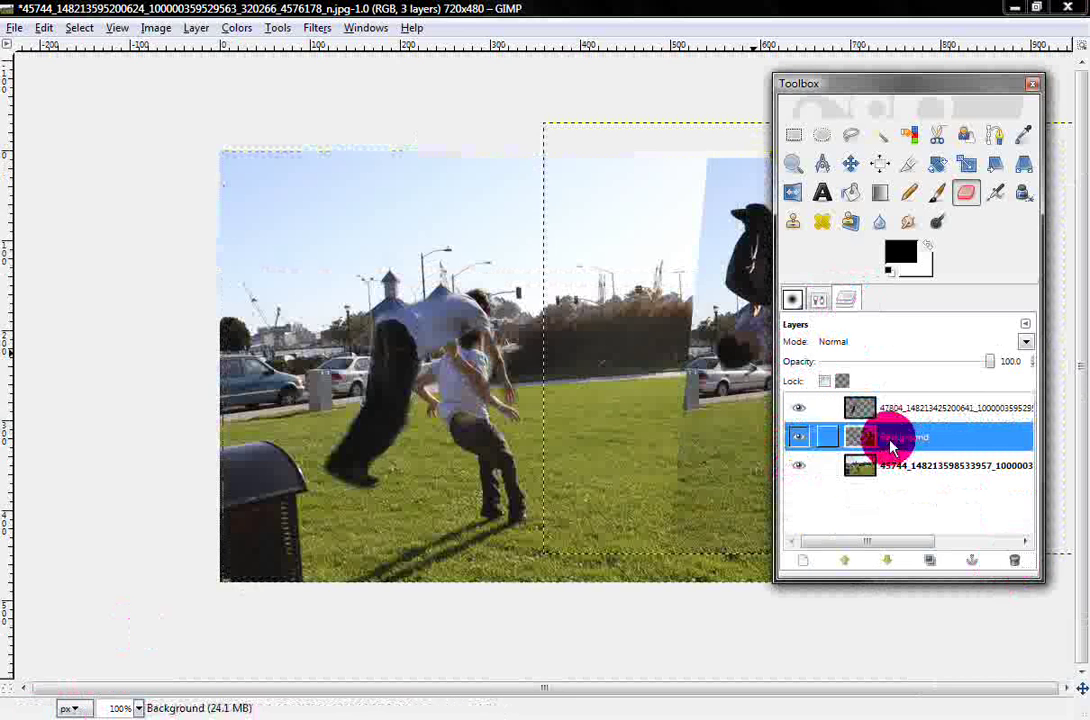
click(1017, 565)
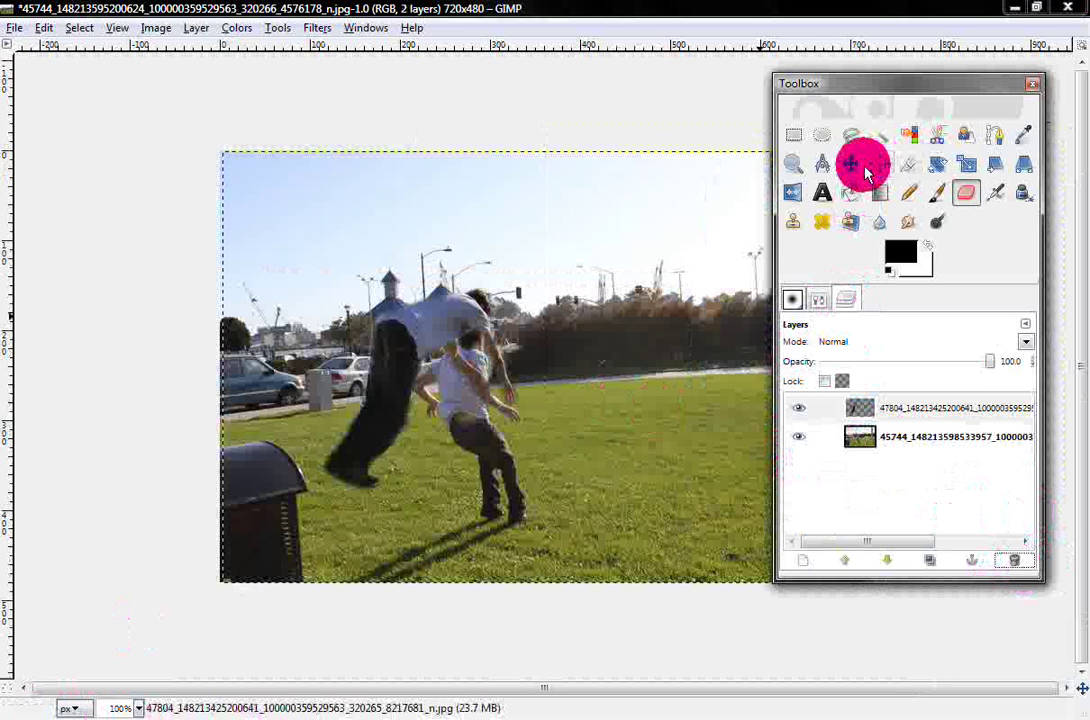
- Move the top jumper cutout up and to the left so his feet stand on the trash bin
click(864, 170)
click(890, 416)
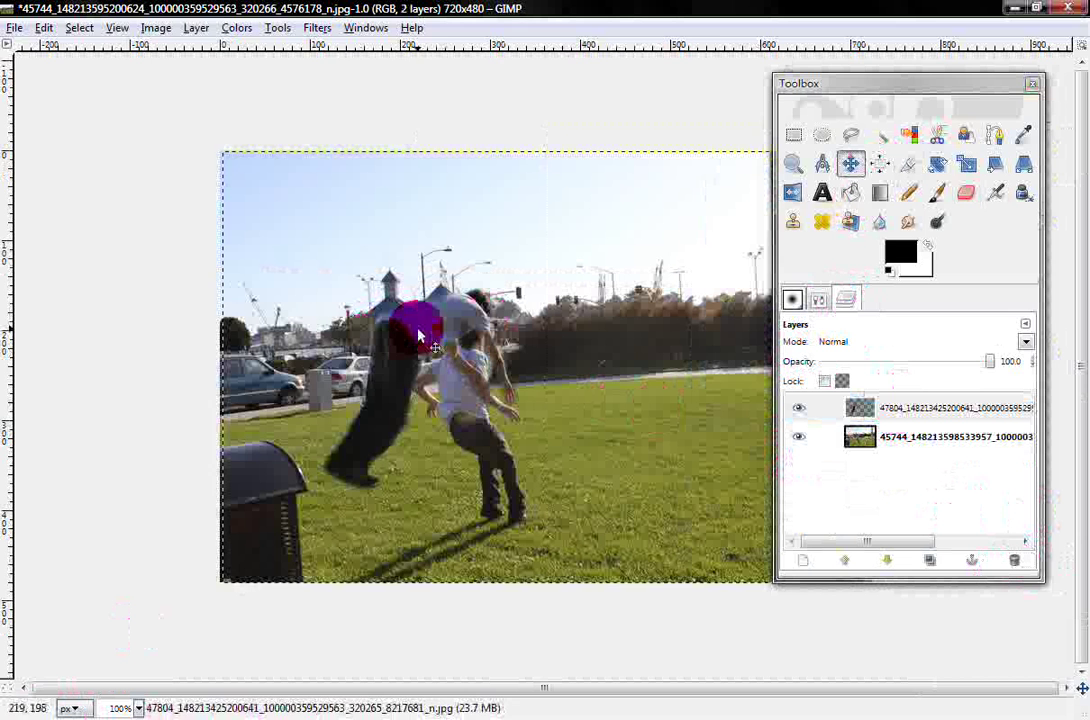
drag(420, 336, 319, 286)
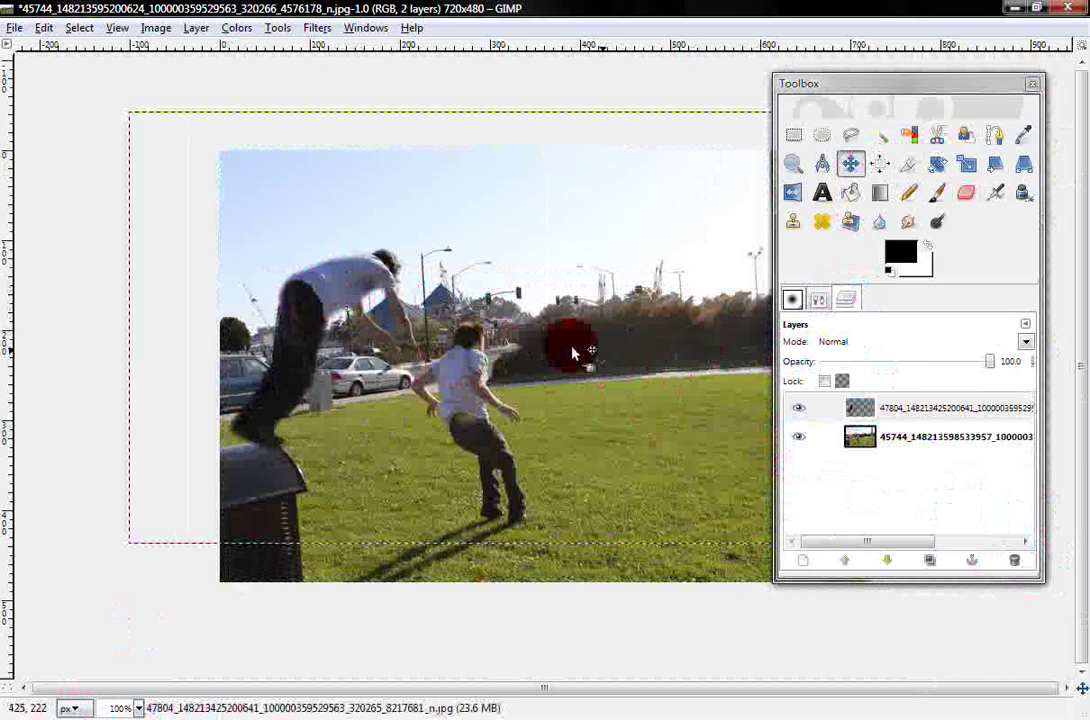
- Try fading the jumper layer and the bottom photo layer by lowering their opacity, and restore both to full opacity
click(963, 410)
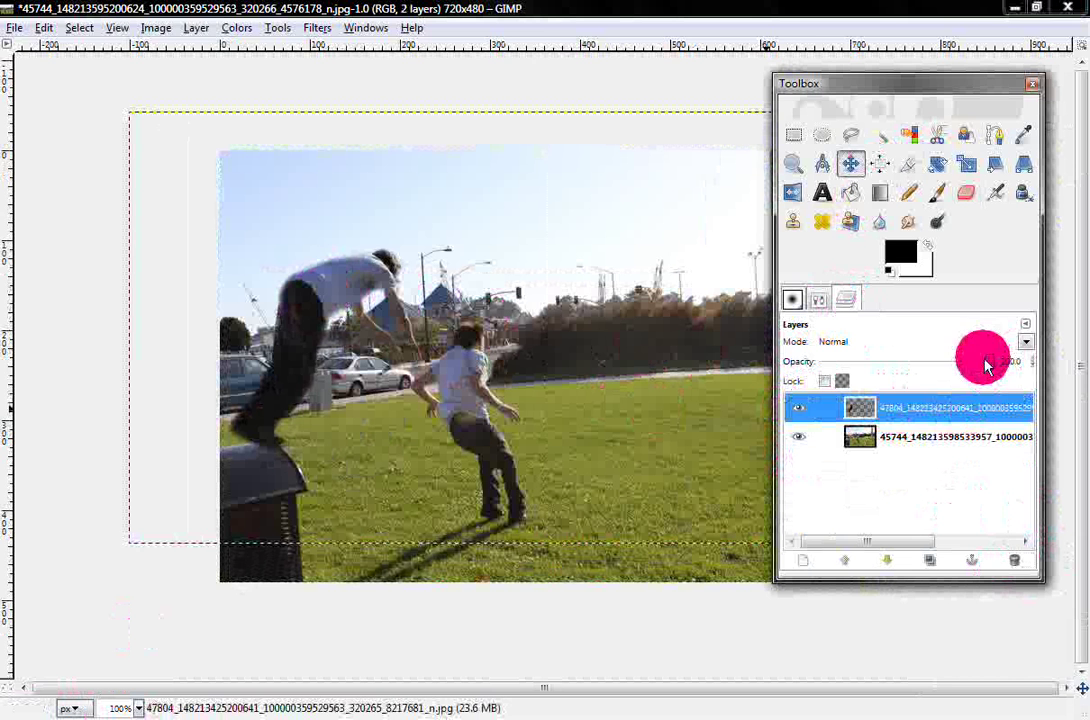
drag(987, 367, 799, 396)
click(910, 438)
click(991, 364)
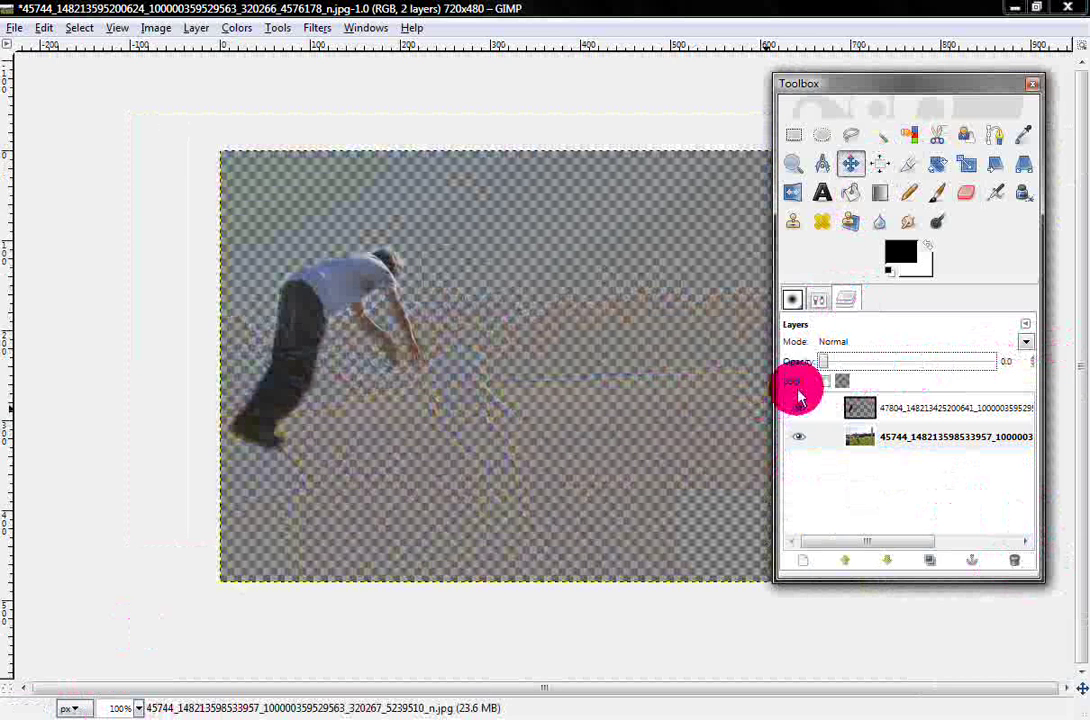
click(914, 378)
drag(947, 370, 1080, 355)
- Set the jumper layer's opacity to 70.3 and nudge the cutout slightly down onto the trash bin
click(968, 413)
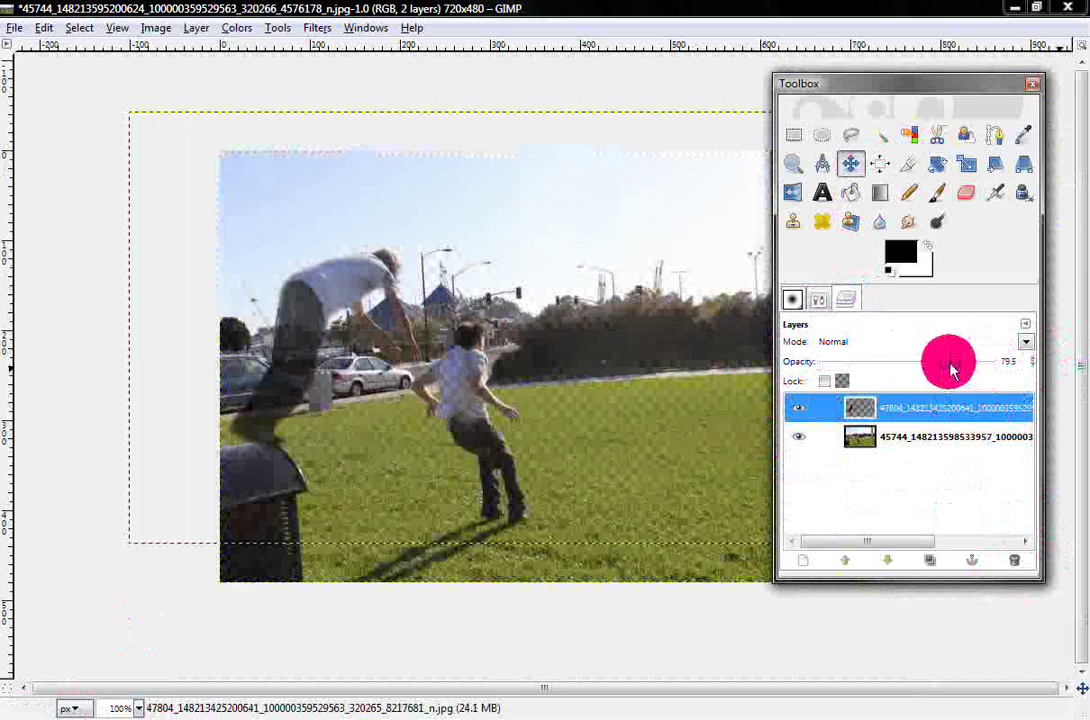
mouse_move(952, 366)
mouse_down()
mouse_move(912, 359)
mouse_move(921, 370)
mouse_move(1010, 365)
mouse_move(944, 382)
mouse_up()
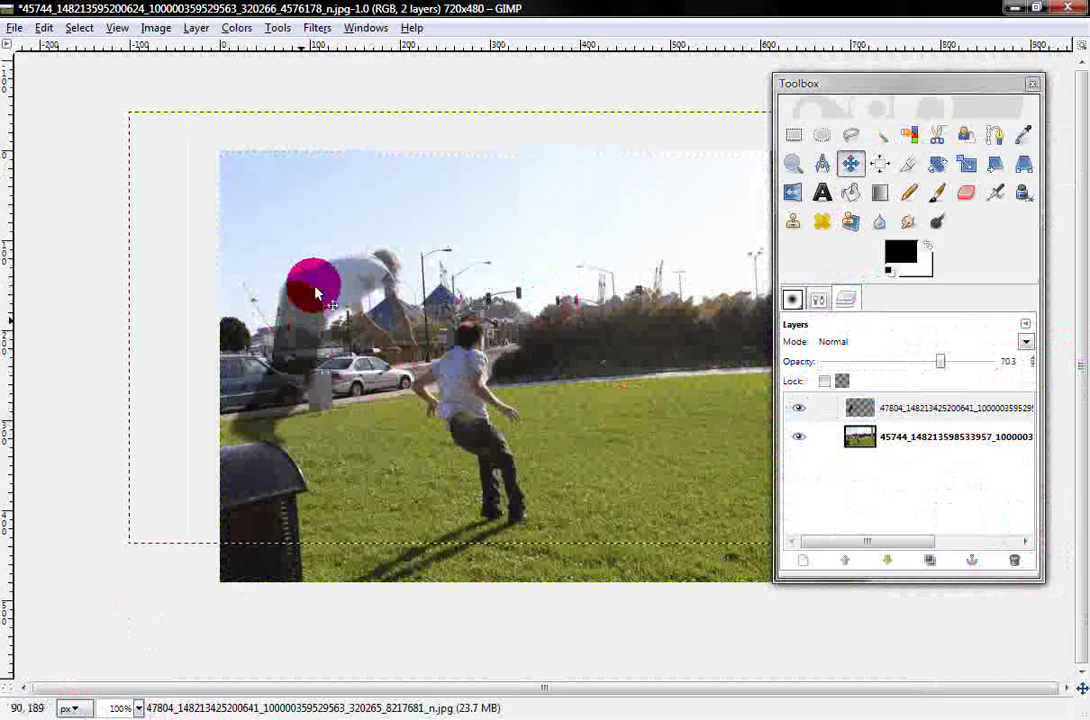
drag(341, 280, 343, 288)
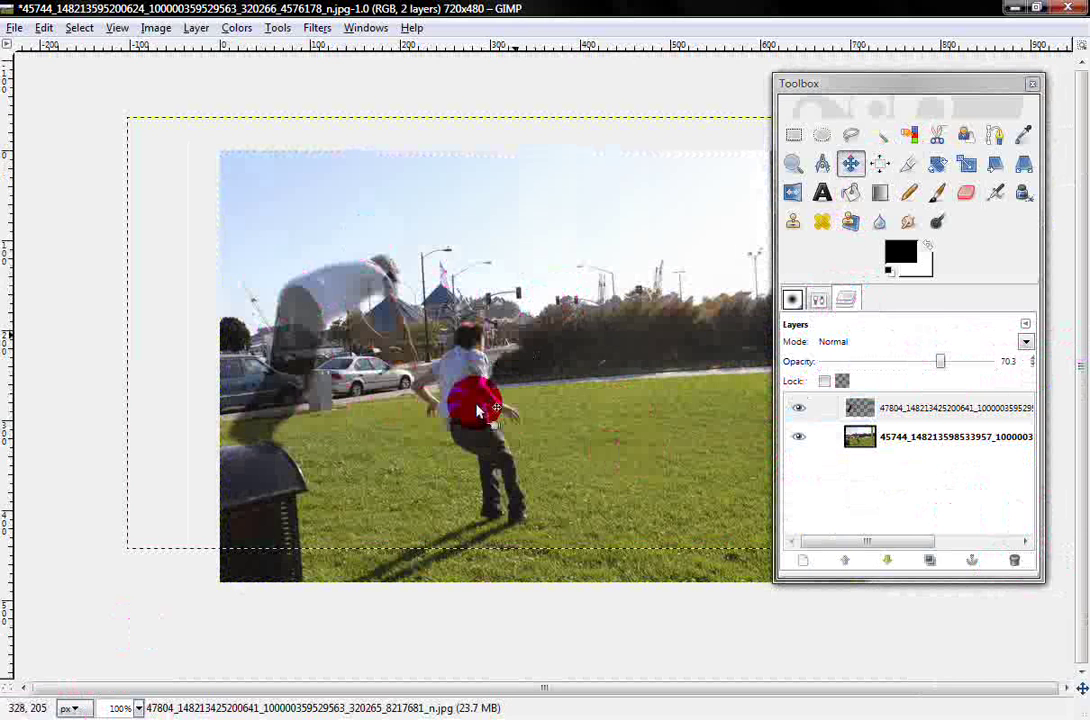
click(918, 454)
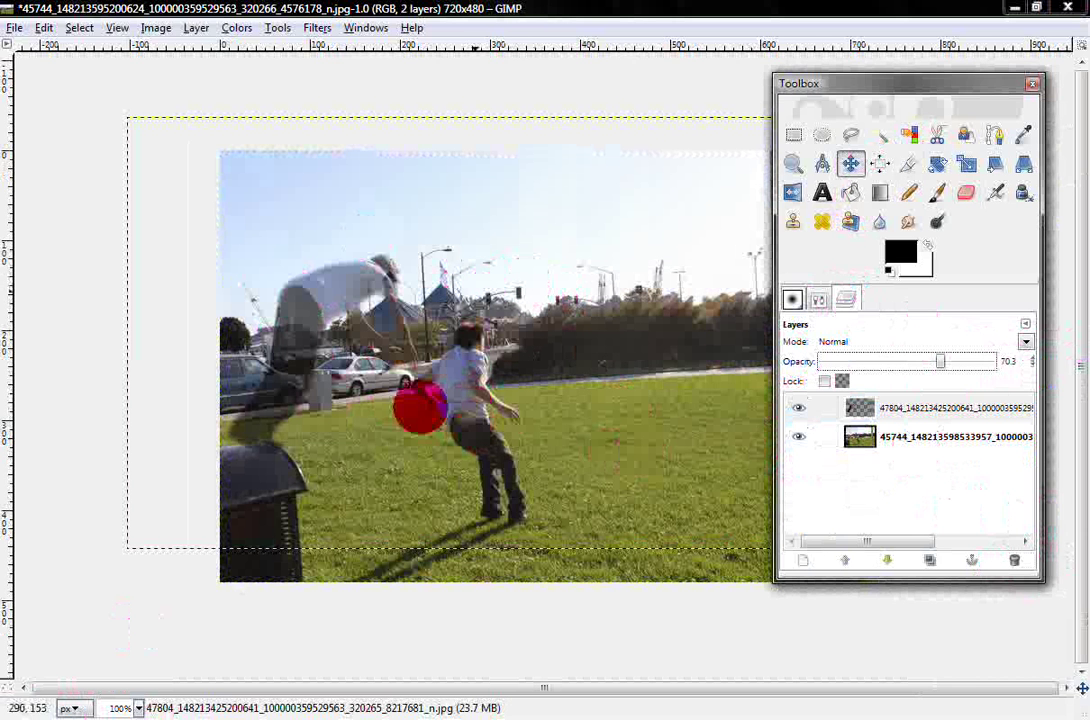
click(400, 385)
- Merge the semi-transparent jumper layer down into the 45744 photo layer below it
click(843, 408)
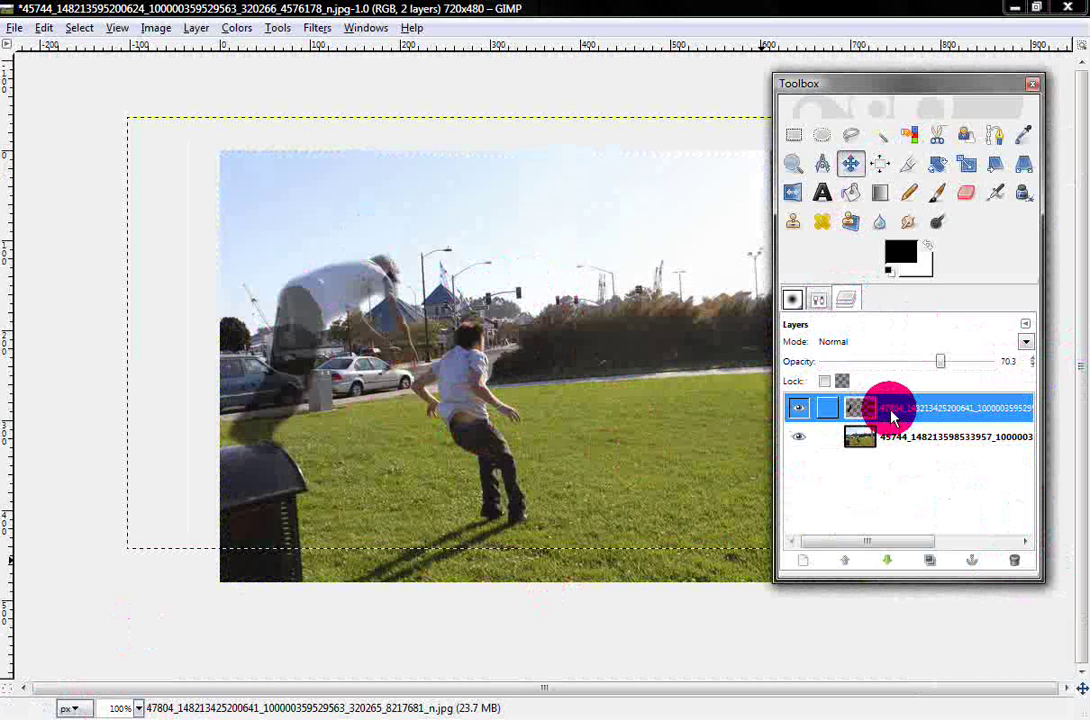
right_click(893, 418)
click(978, 122)
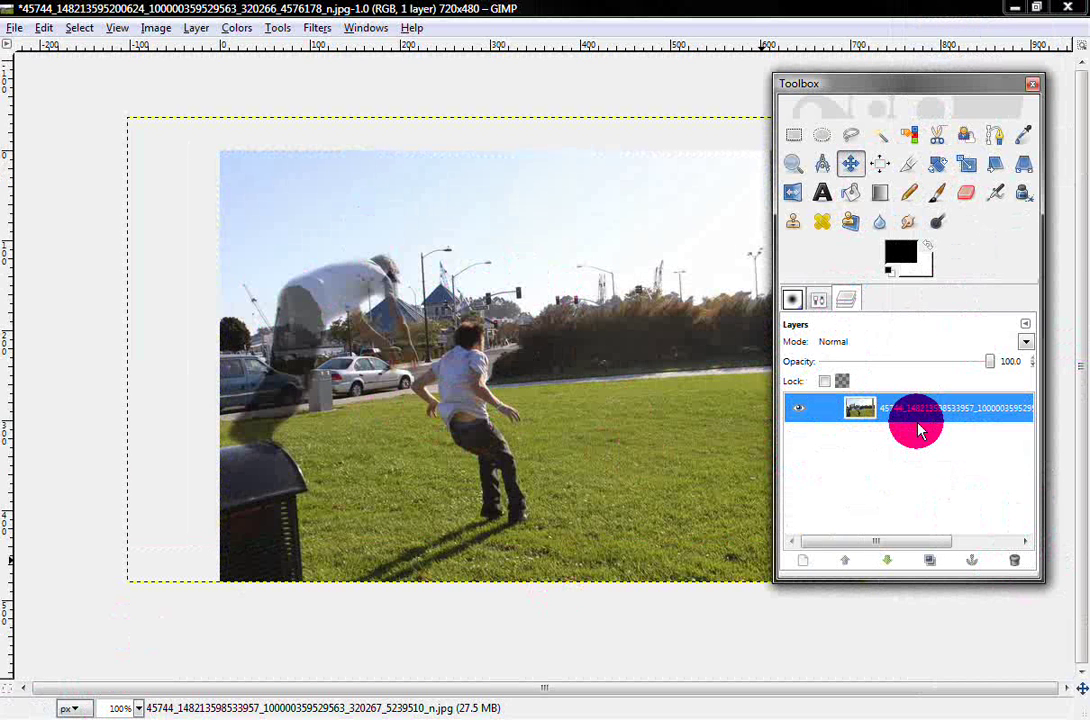
click(110, 198)
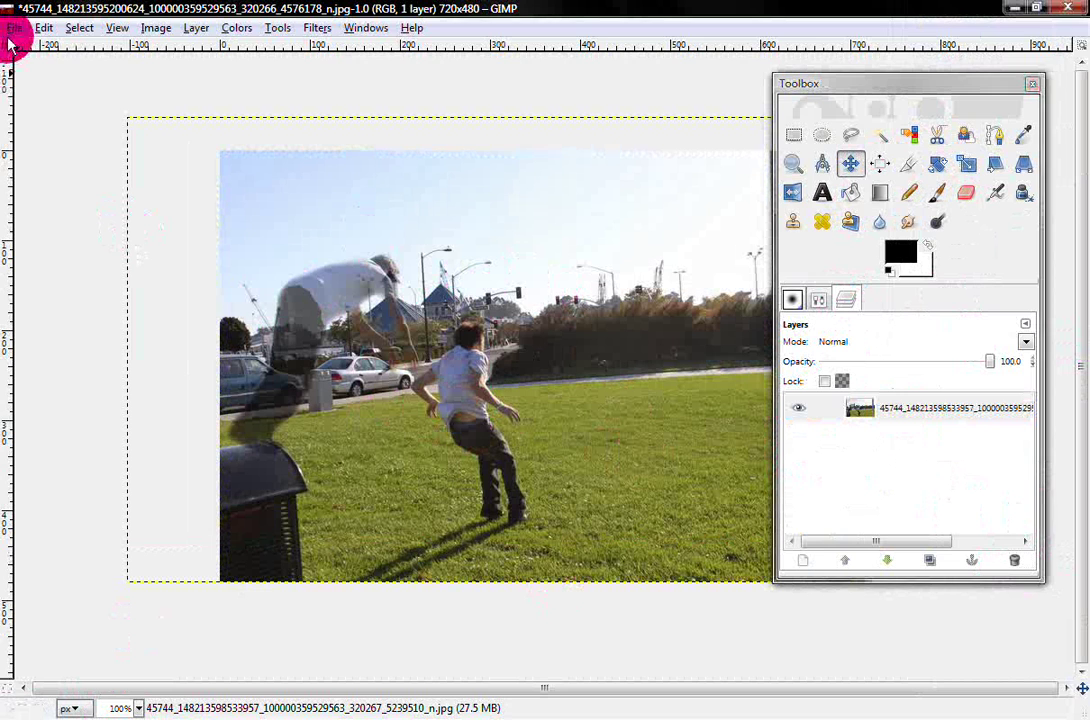